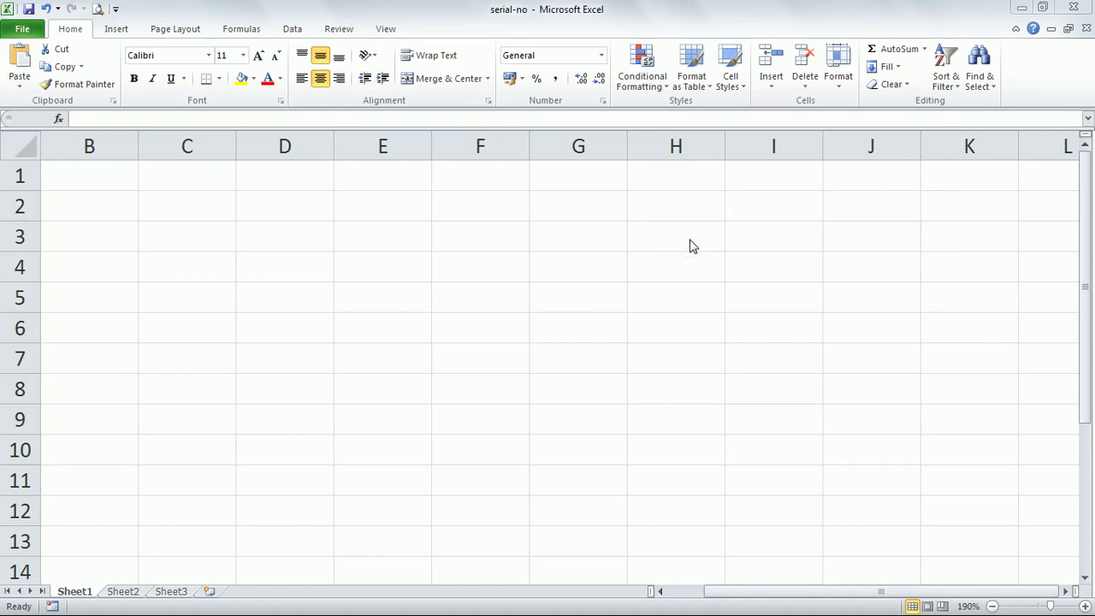
Enter the header 'items' in H3 and the first item aa in H4.
{"action": "left_click", "coordinate": [693, 245]}
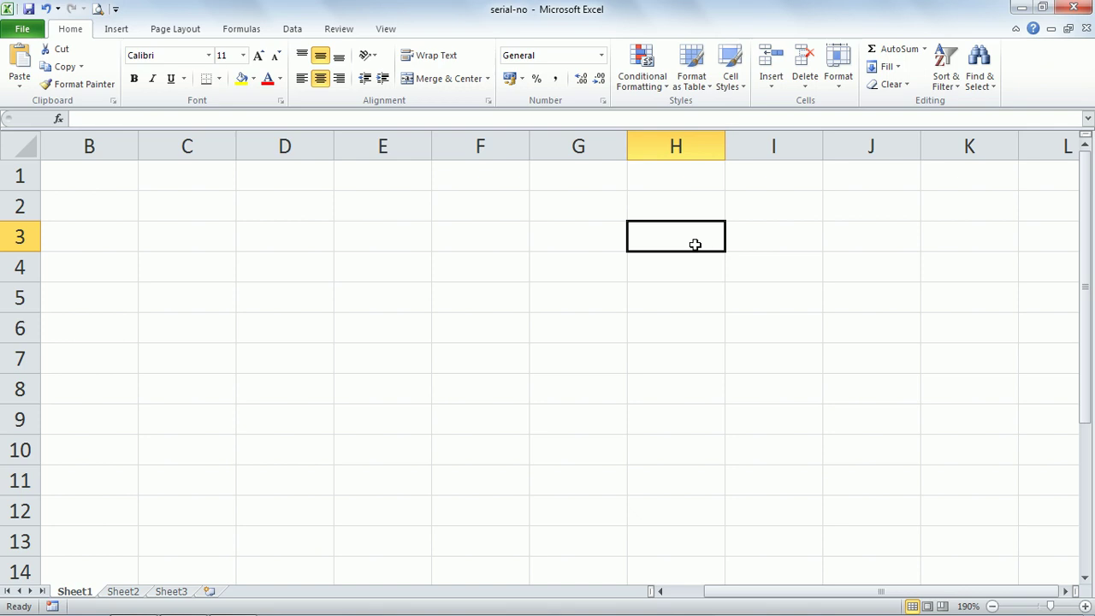
{"action": "type", "text": "it"}
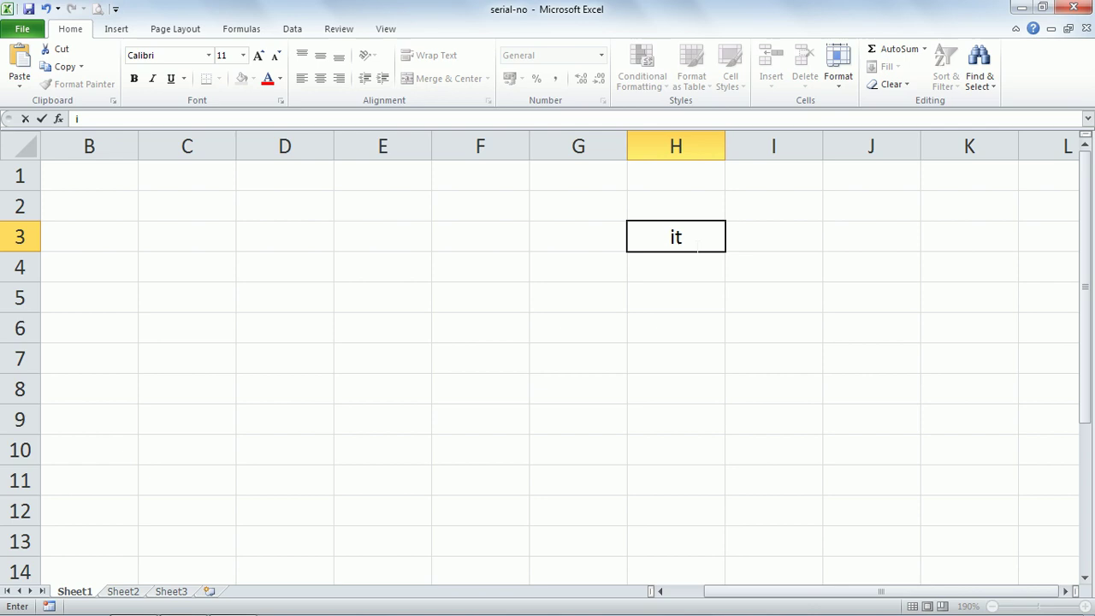
{"action": "type", "text": "ems"}
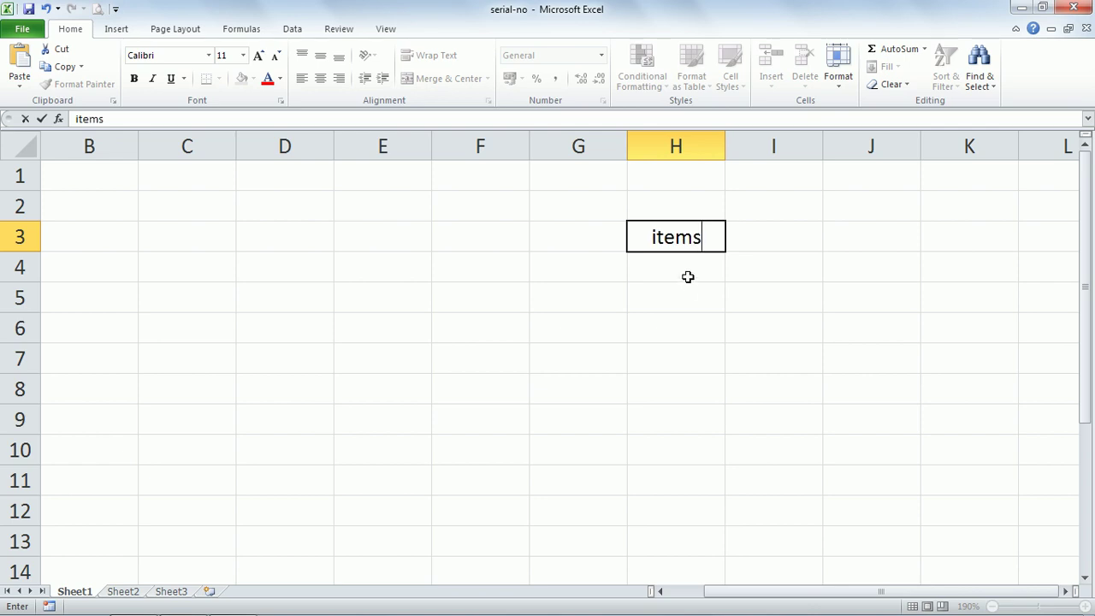
{"action": "left_click", "coordinate": [687, 276]}
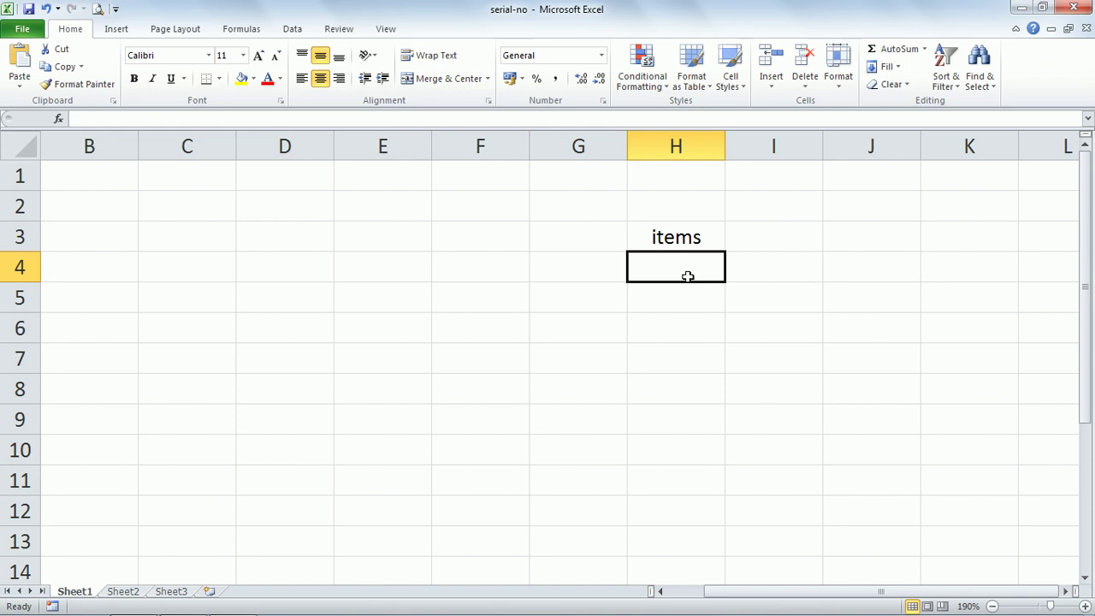
{"action": "type", "text": "aa"}
{"action": "key", "text": "Return"}
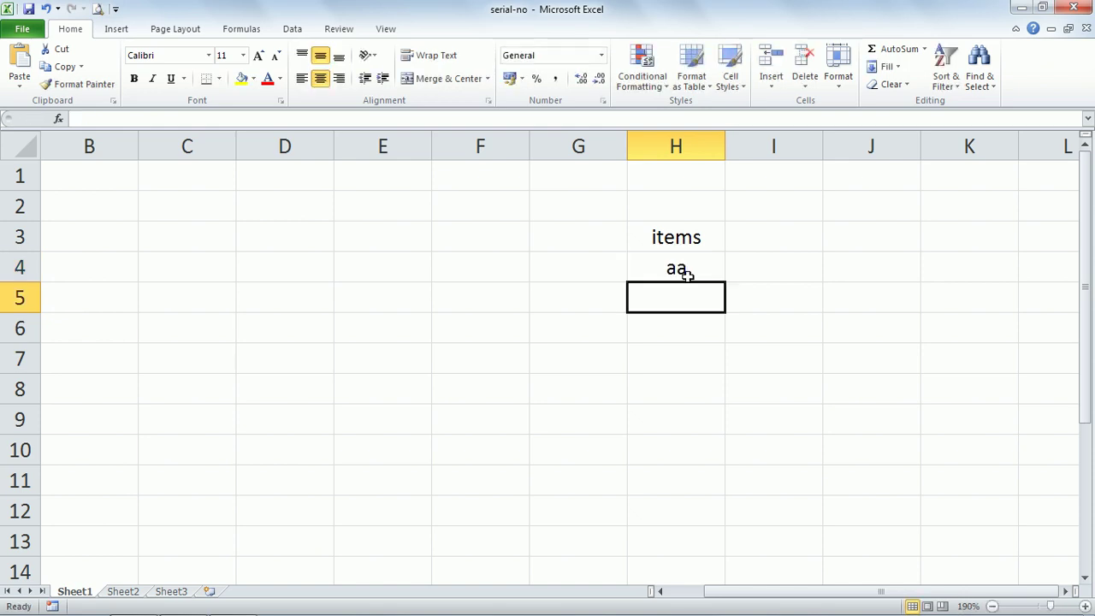
{"action": "key", "text": "Return"}
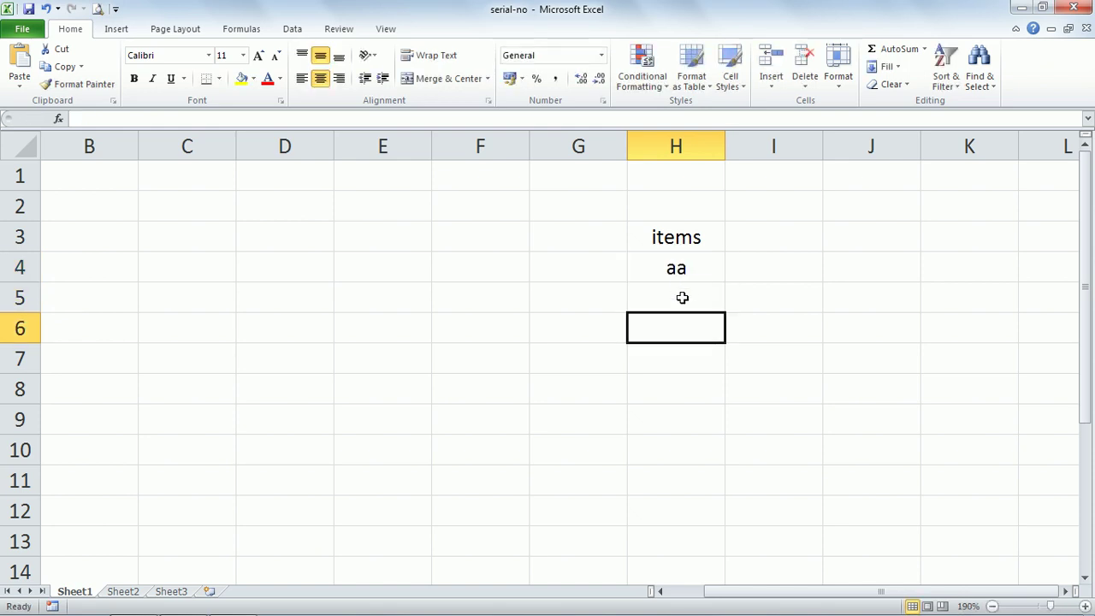
Add items ss, dd, ff and gg down column H below aa.
{"action": "left_click", "coordinate": [682, 298]}
{"action": "type", "text": "ss"}
{"action": "key", "text": "Return"}
{"action": "type", "text": "dd"}
{"action": "key", "text": "Return"}
{"action": "type", "text": "ff"}
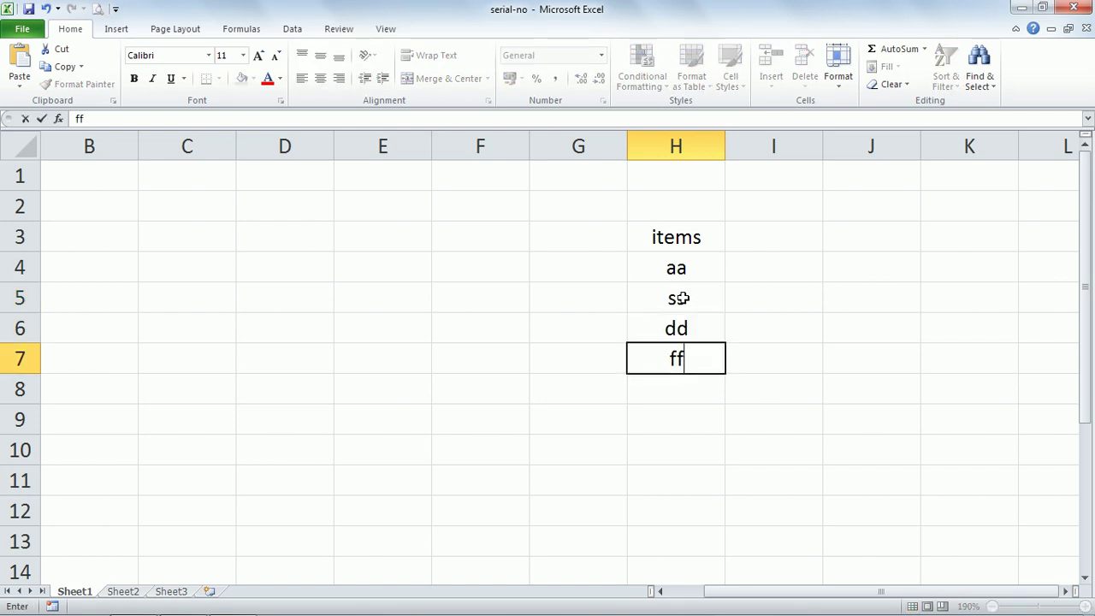
{"action": "key", "text": "Return"}
{"action": "type", "text": "gg"}
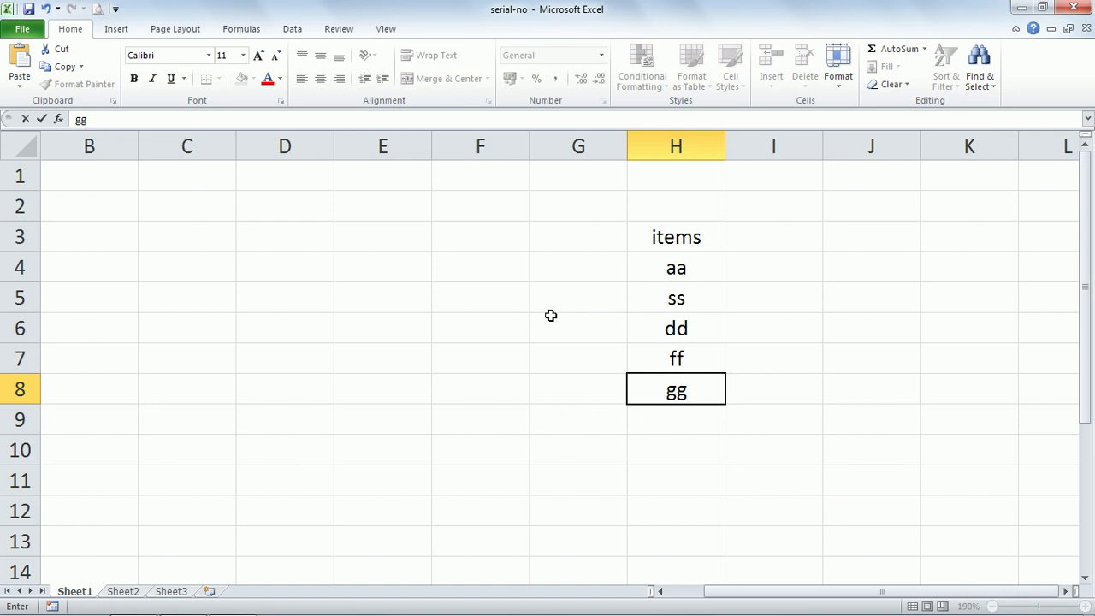
{"action": "left_click", "coordinate": [394, 268]}
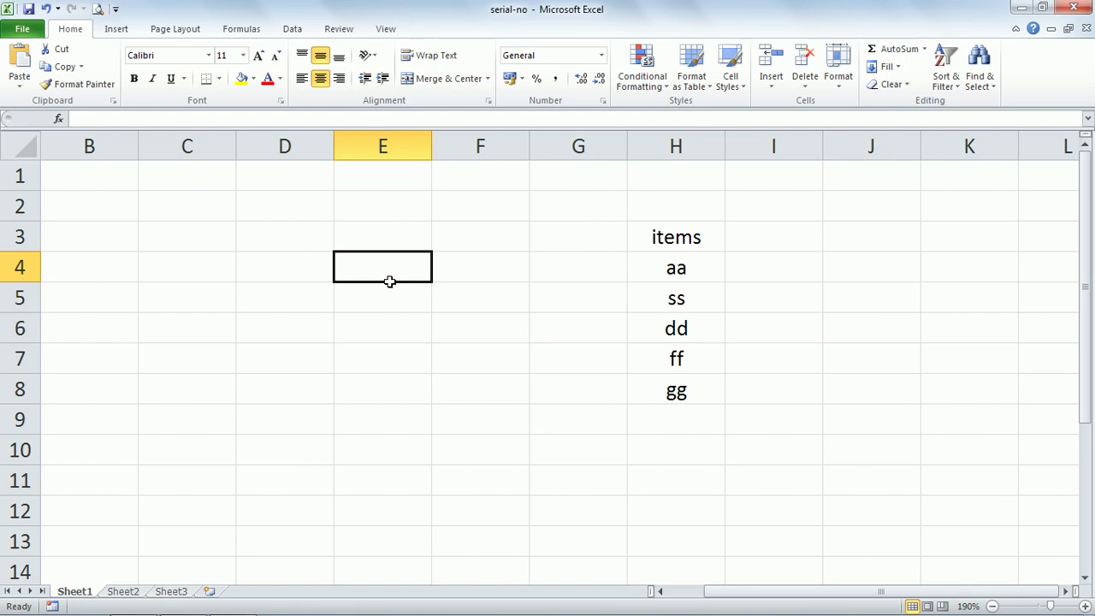
Enter 1 in E4 and fill E4:E13 as a linear series, step 1, giving 1–10.
{"action": "type", "text": "1"}
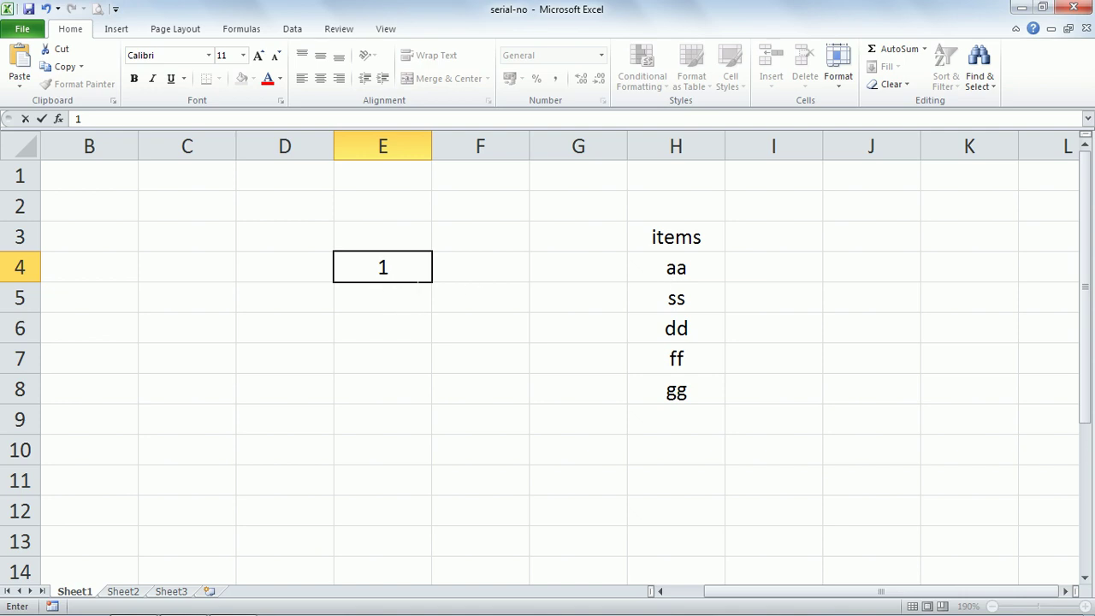
{"action": "left_click", "coordinate": [422, 327]}
{"action": "left_click", "coordinate": [426, 274]}
{"action": "left_click_drag", "start_coordinate": [425, 274], "coordinate": [406, 536]}
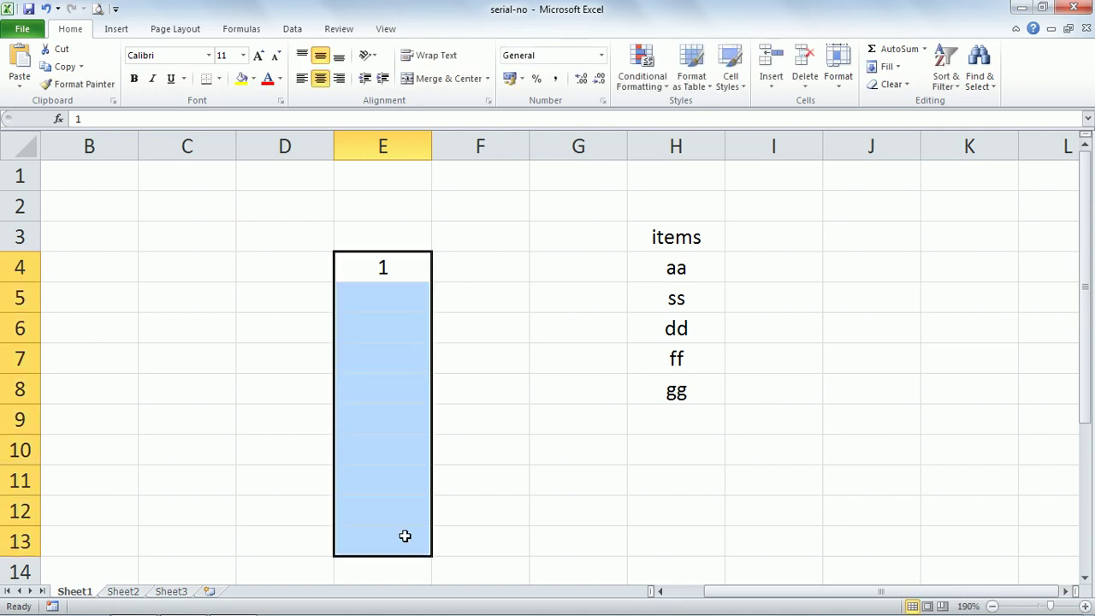
{"action": "left_click", "coordinate": [889, 67]}
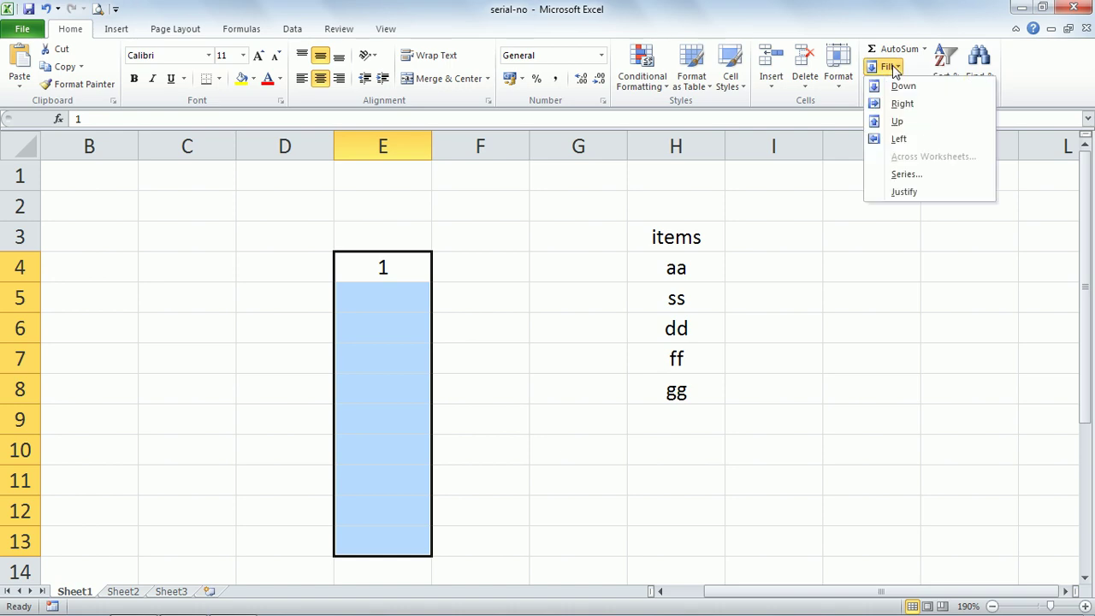
{"action": "left_click", "coordinate": [905, 174]}
{"action": "left_click", "coordinate": [619, 313]}
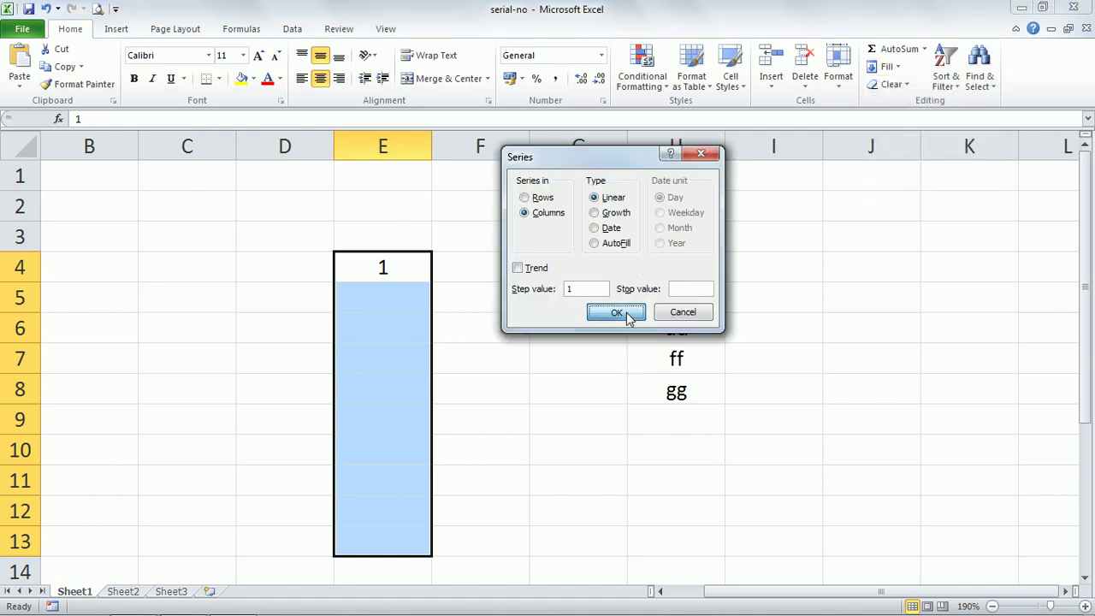
{"action": "left_click", "coordinate": [820, 424]}
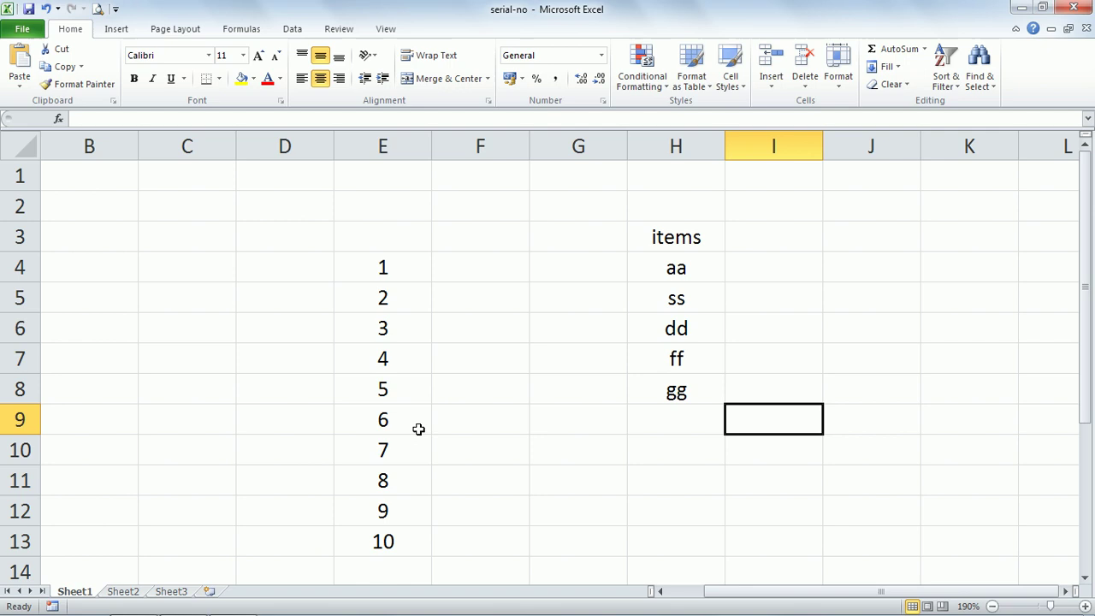
{"action": "left_click", "coordinate": [30, 340]}
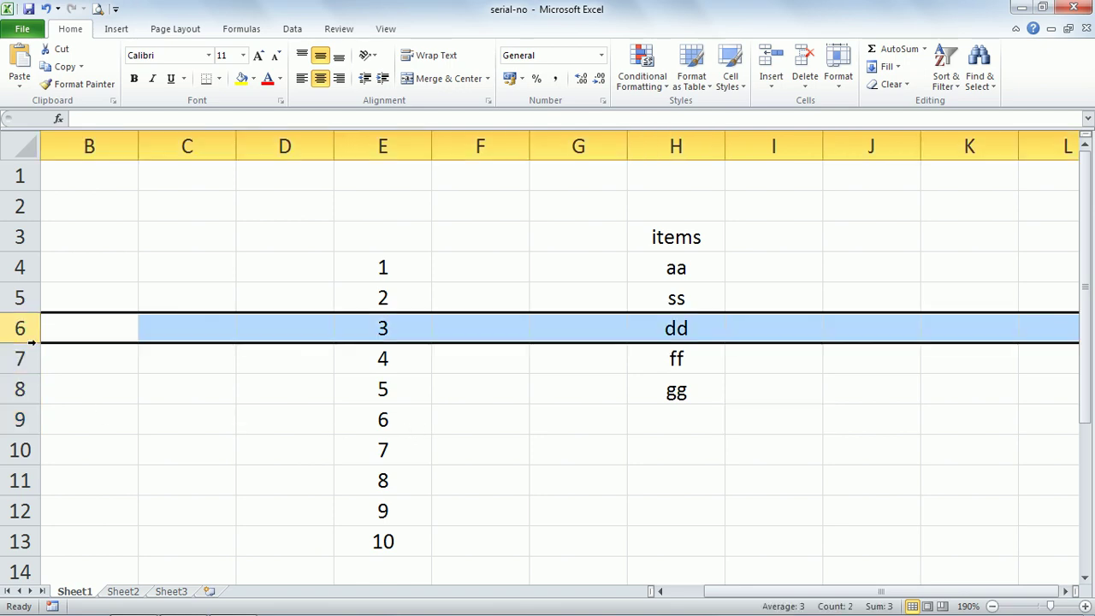
{"action": "key", "text": "ctrl+minus"}
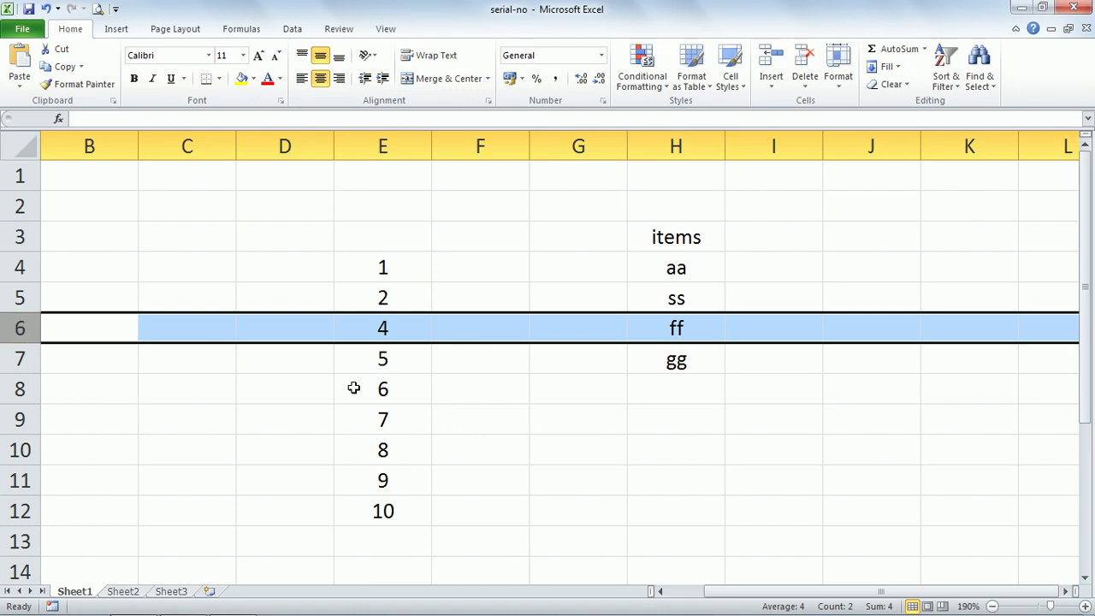
{"action": "left_click", "coordinate": [523, 510]}
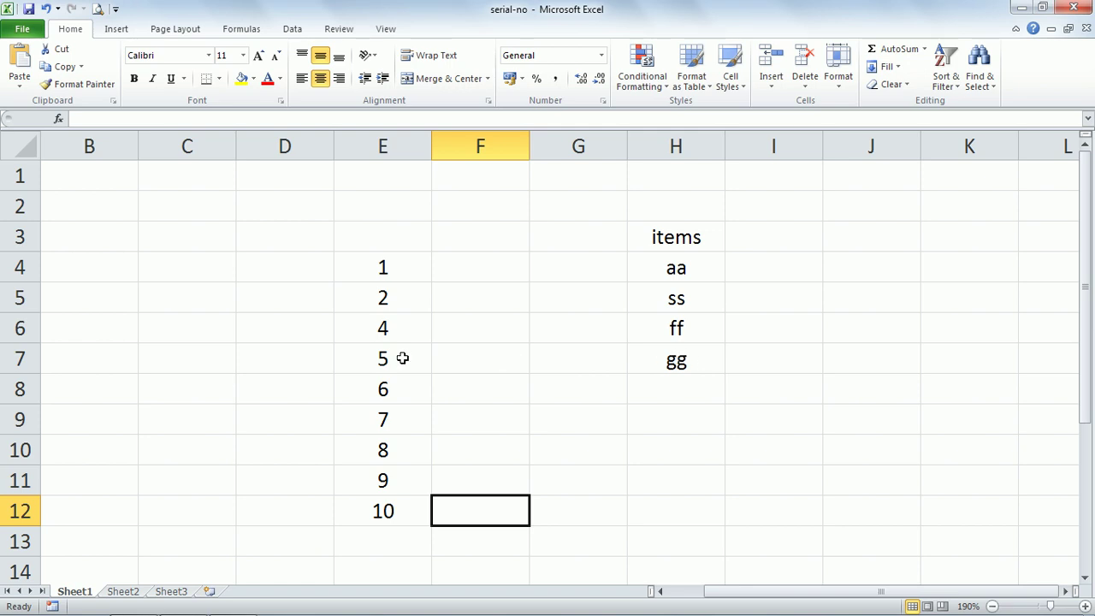
{"action": "key", "text": "ctrl+z"}
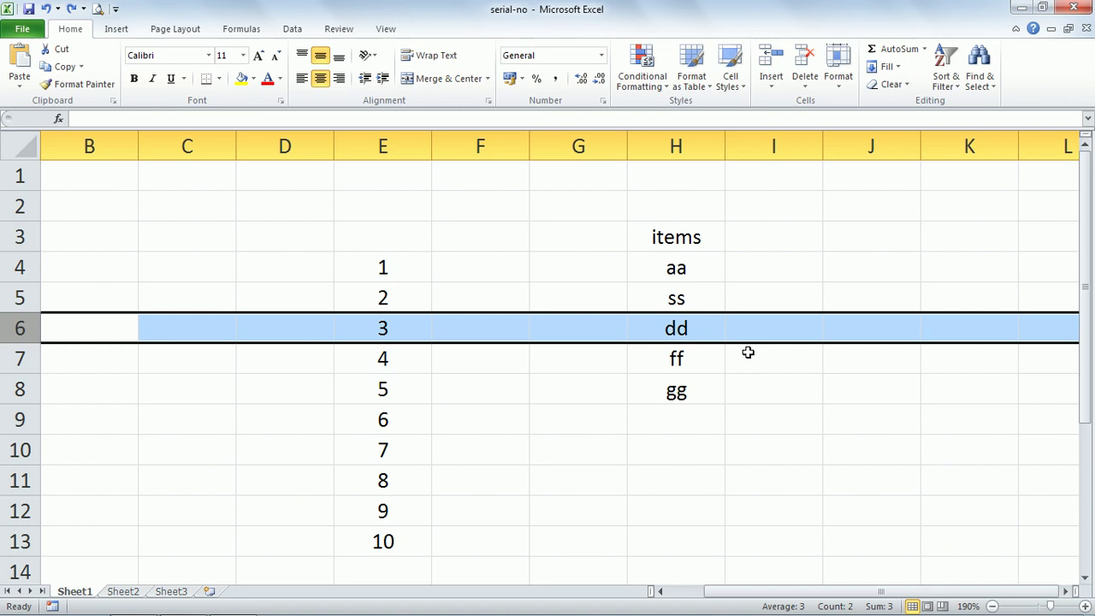
Add the column header 'method1' in F3.
{"action": "left_click", "coordinate": [504, 247]}
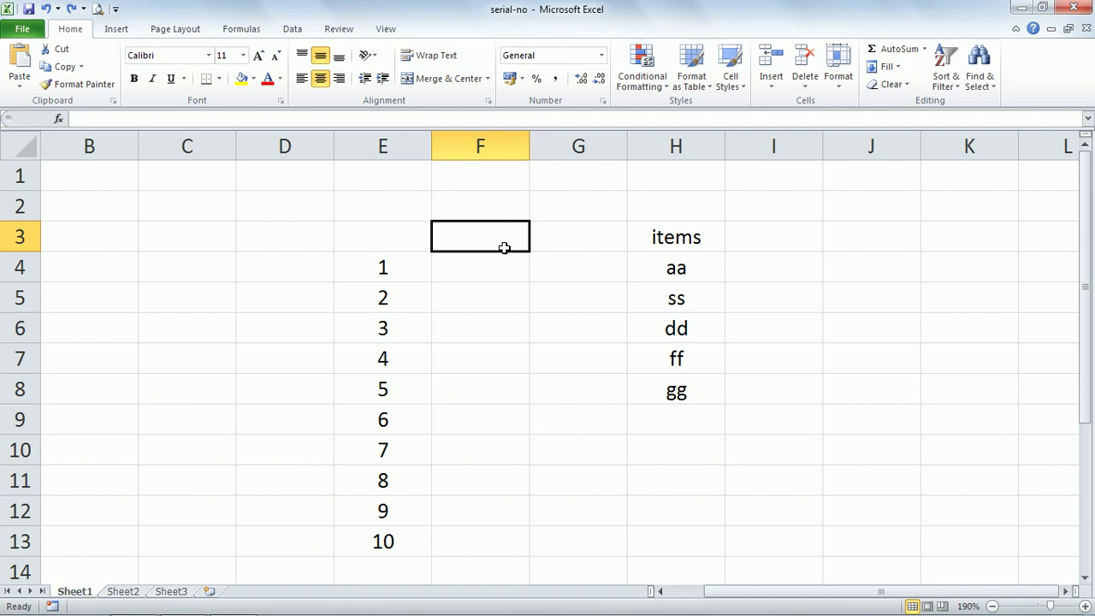
{"action": "type", "text": "methos"}
{"action": "key", "text": "BackSpace"}
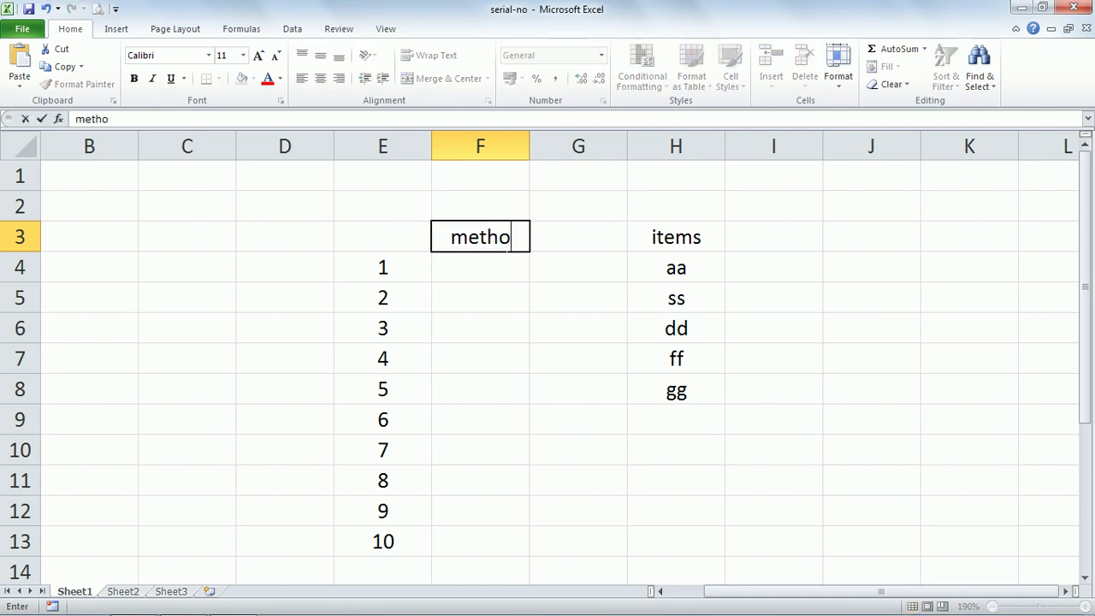
{"action": "type", "text": "d1"}
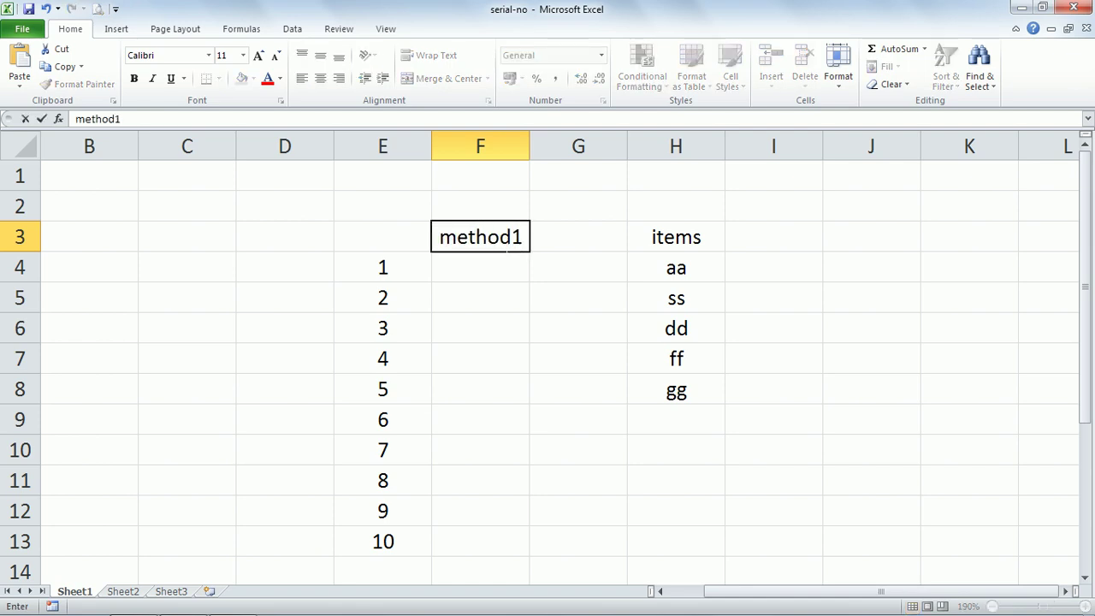
{"action": "key", "text": "Return"}
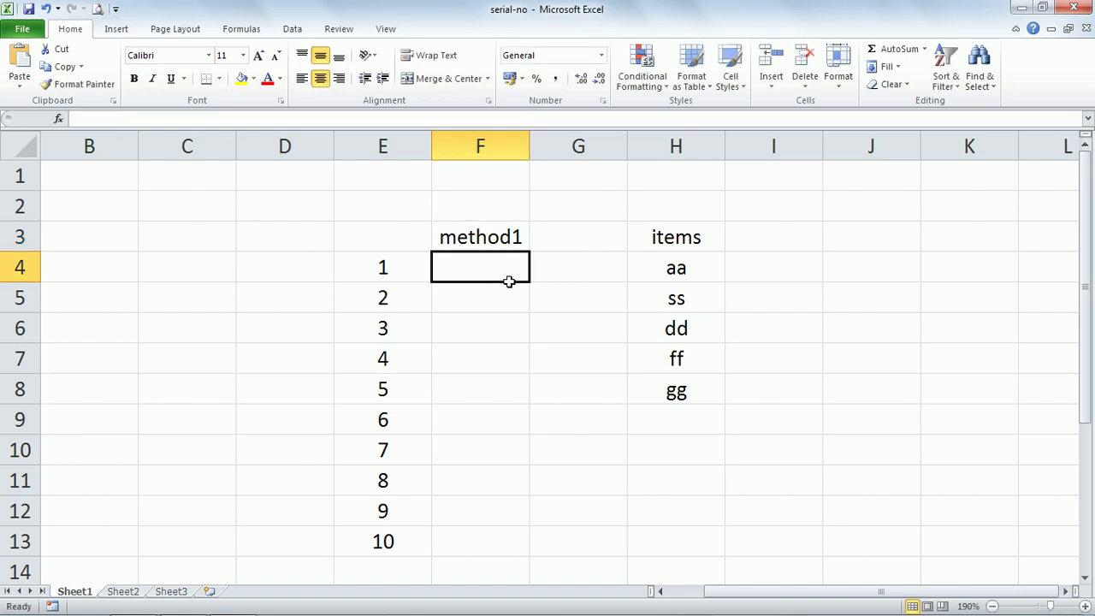
Enter =ROWS(F$4:F4) in F4 so it shows 1.
{"action": "type", "text": "="}
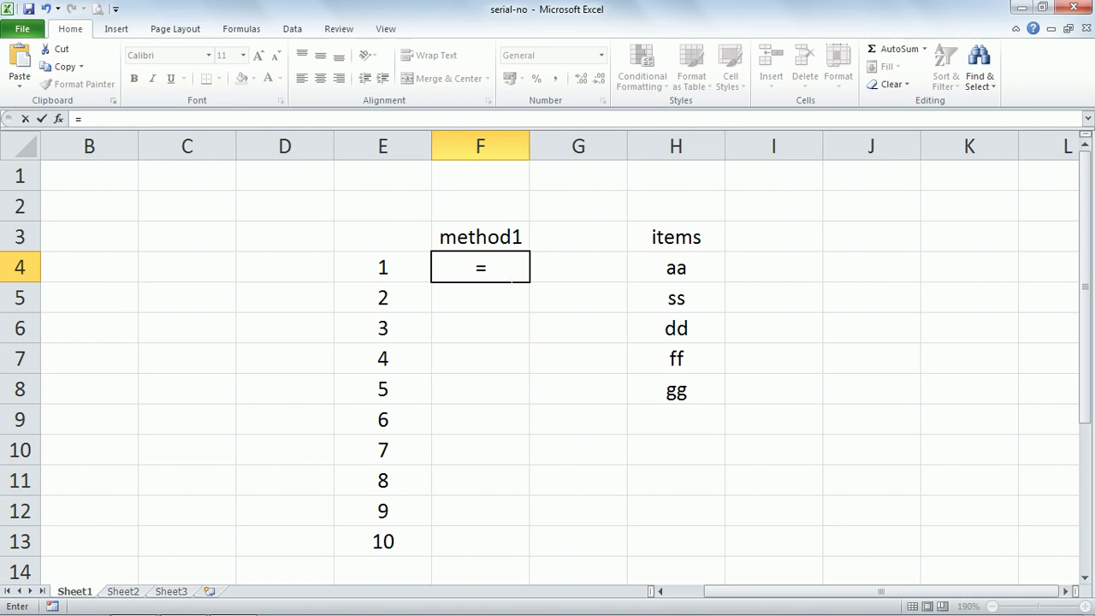
{"action": "type", "text": "rows"}
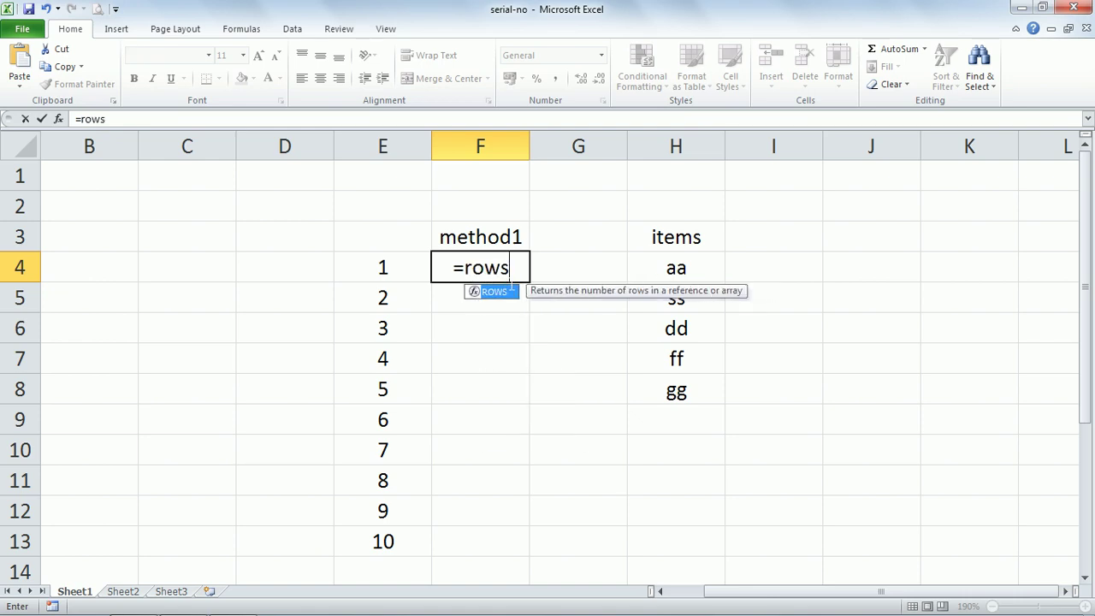
{"action": "key", "text": "Tab"}
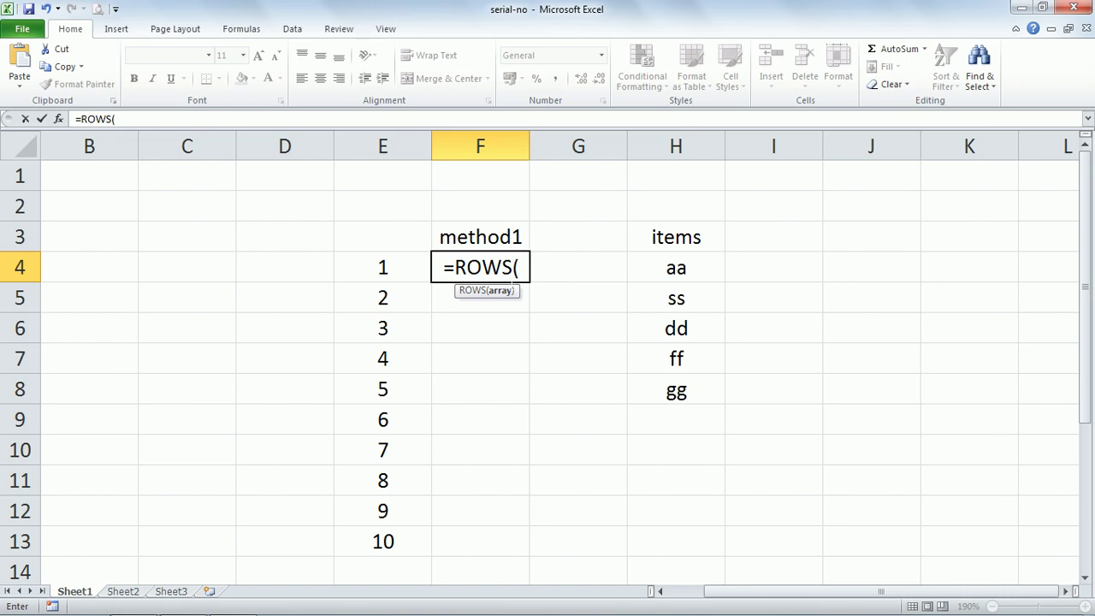
{"action": "type", "text": "F"}
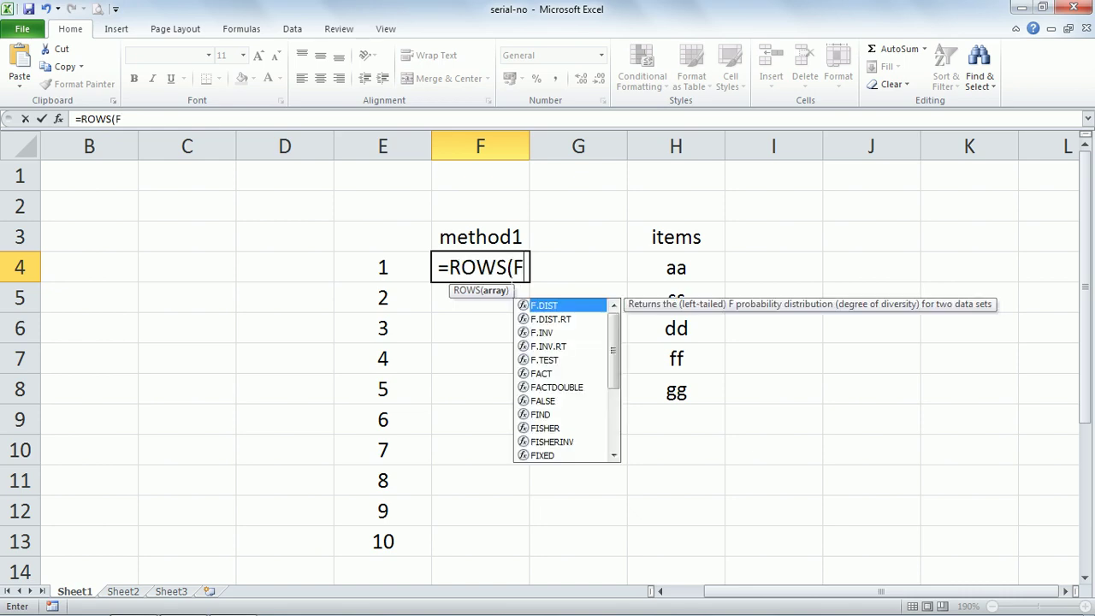
{"action": "type", "text": "$4"}
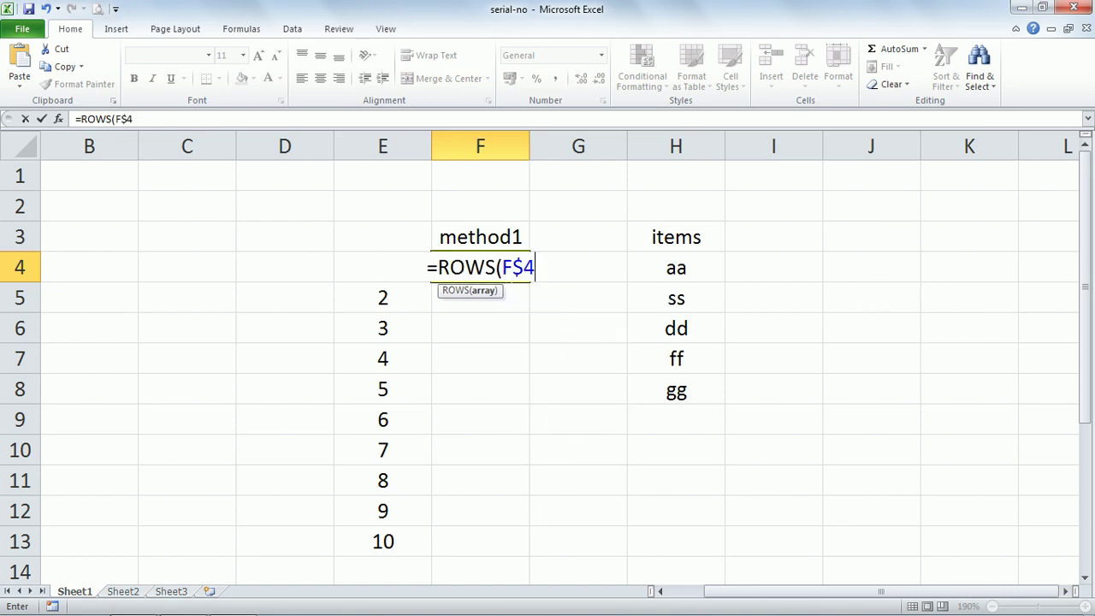
{"action": "type", "text": ":"}
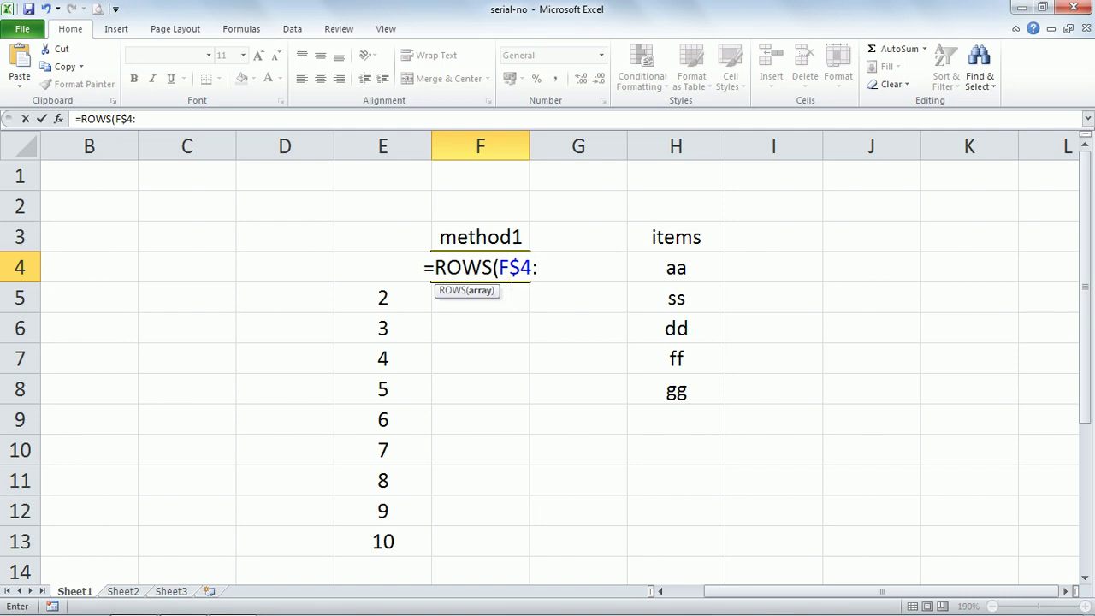
{"action": "type", "text": "F4"}
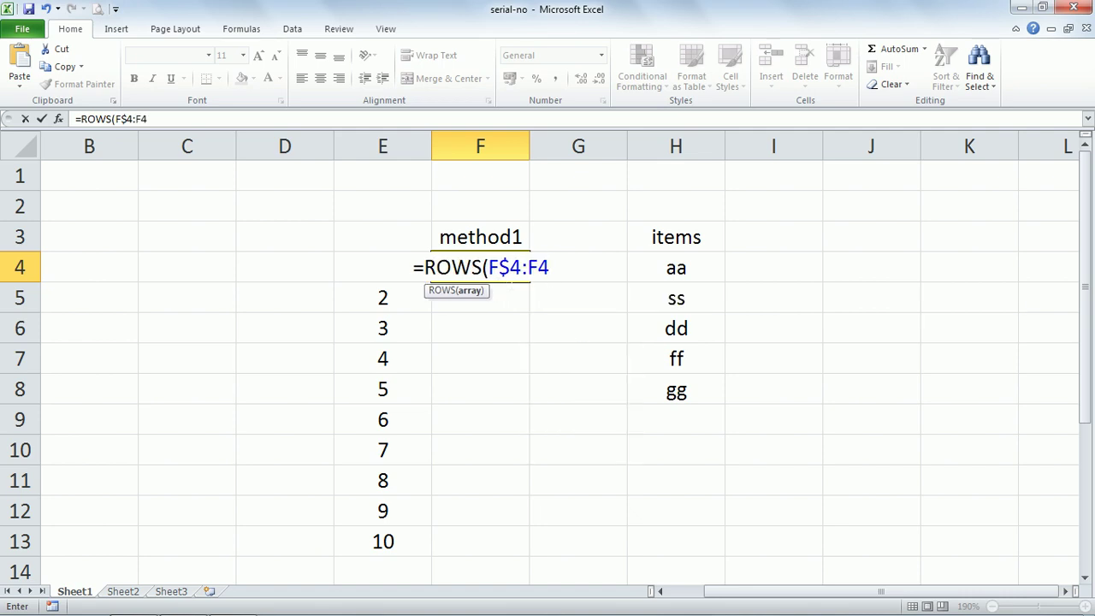
{"action": "type", "text": ")"}
{"action": "key", "text": "Return"}
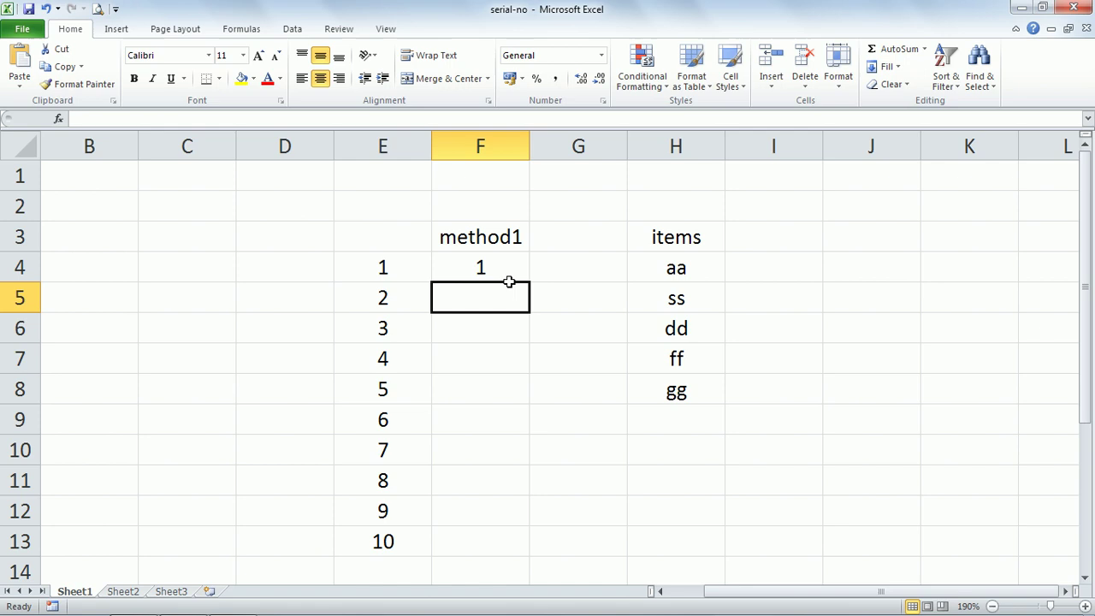
Fill the F4 ROWS formula down through F13, giving 1 through 10.
{"action": "left_click_drag", "start_coordinate": [509, 273], "coordinate": [489, 542]}
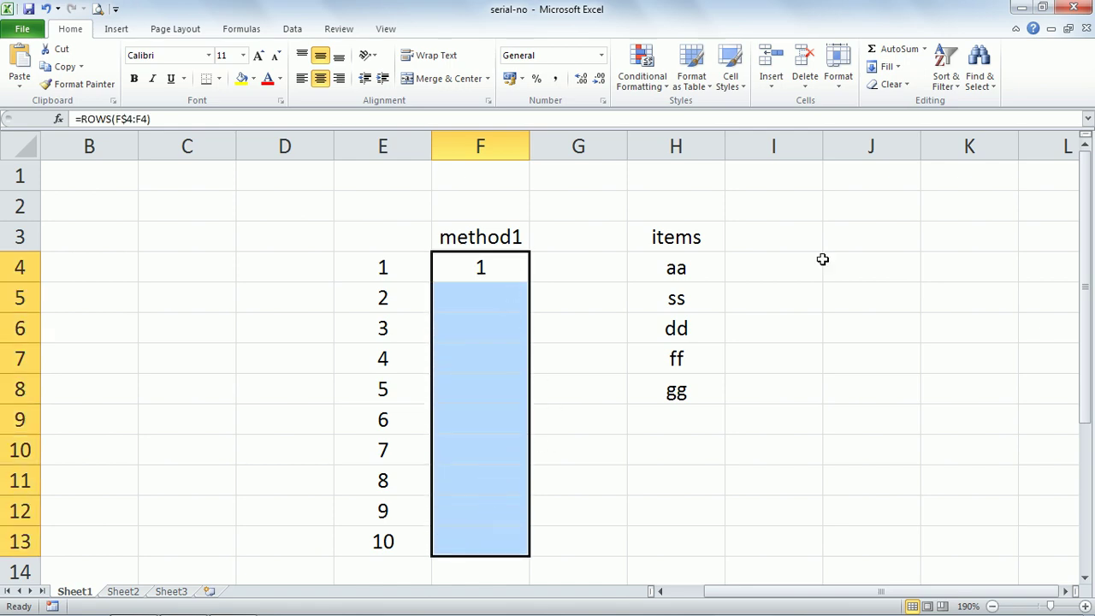
{"action": "left_click", "coordinate": [903, 75]}
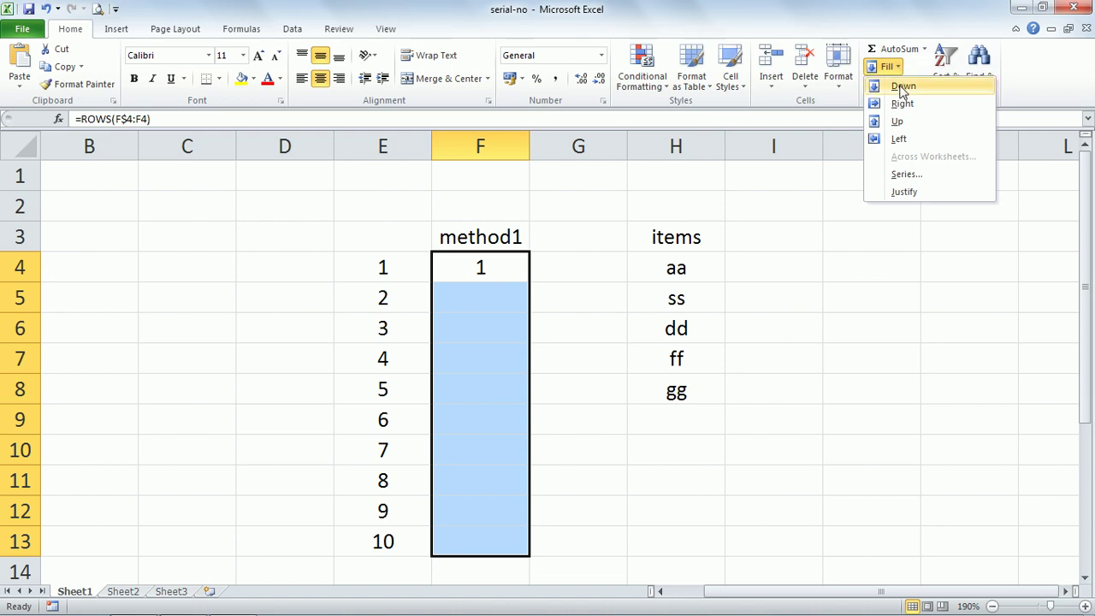
{"action": "left_click", "coordinate": [902, 86]}
{"action": "left_click", "coordinate": [890, 354]}
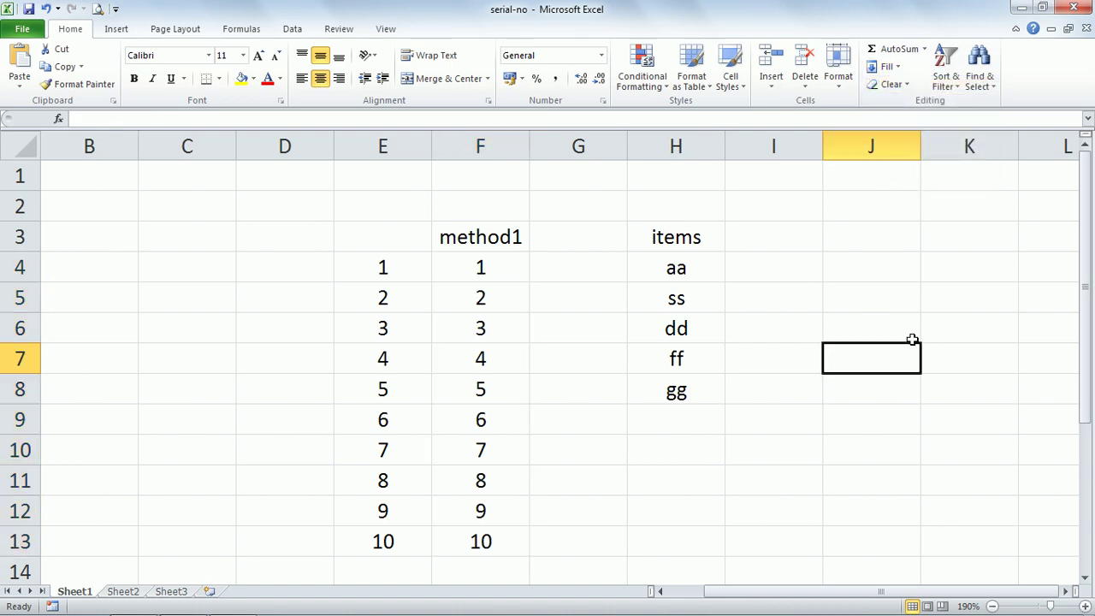
Delete row 6 holding dd, undo it, then redo the deletion with Ctrl+Y.
{"action": "left_click", "coordinate": [32, 342]}
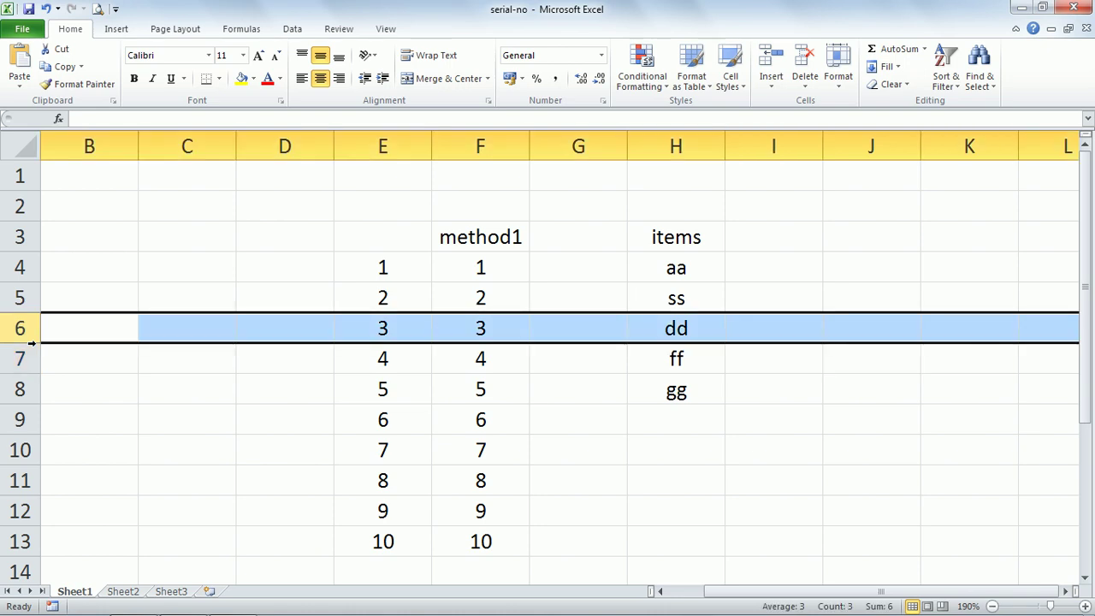
{"action": "key", "text": "ctrl+minus"}
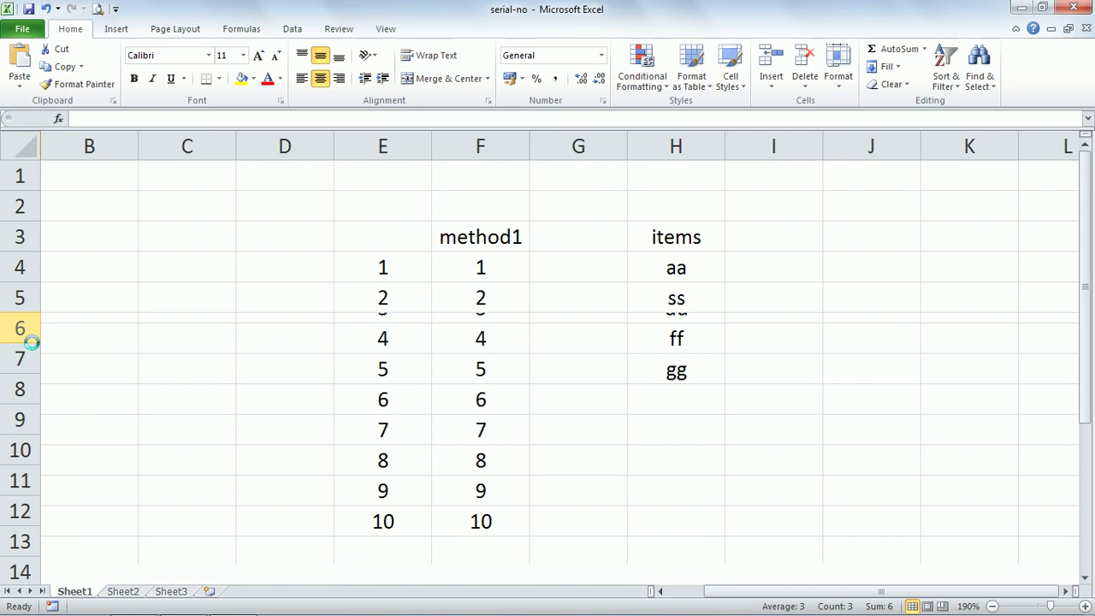
{"action": "left_click", "coordinate": [841, 473]}
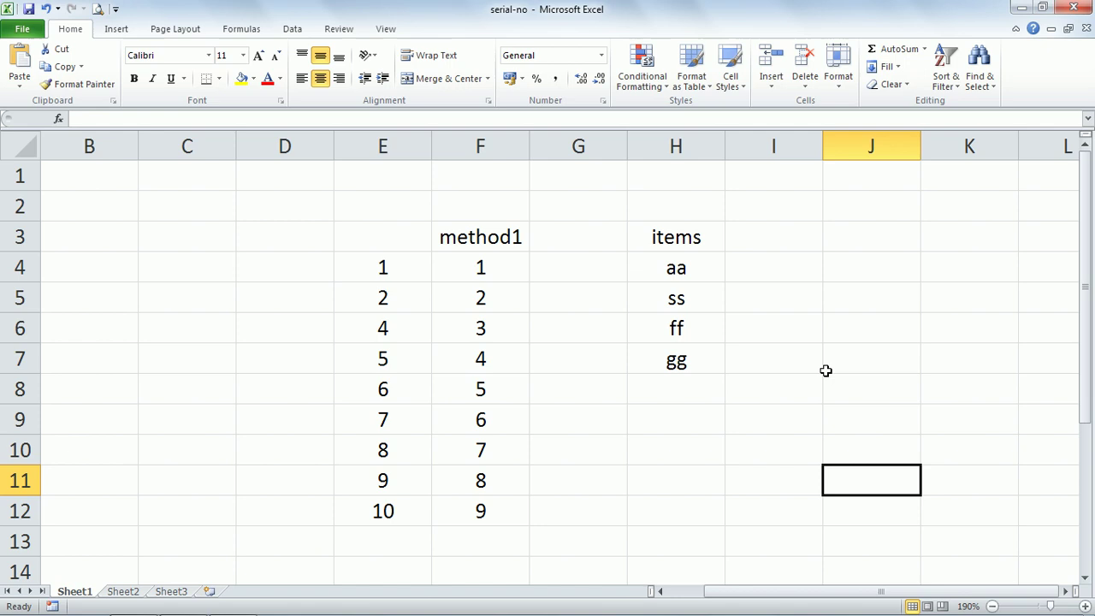
{"action": "key", "text": "ctrl+z"}
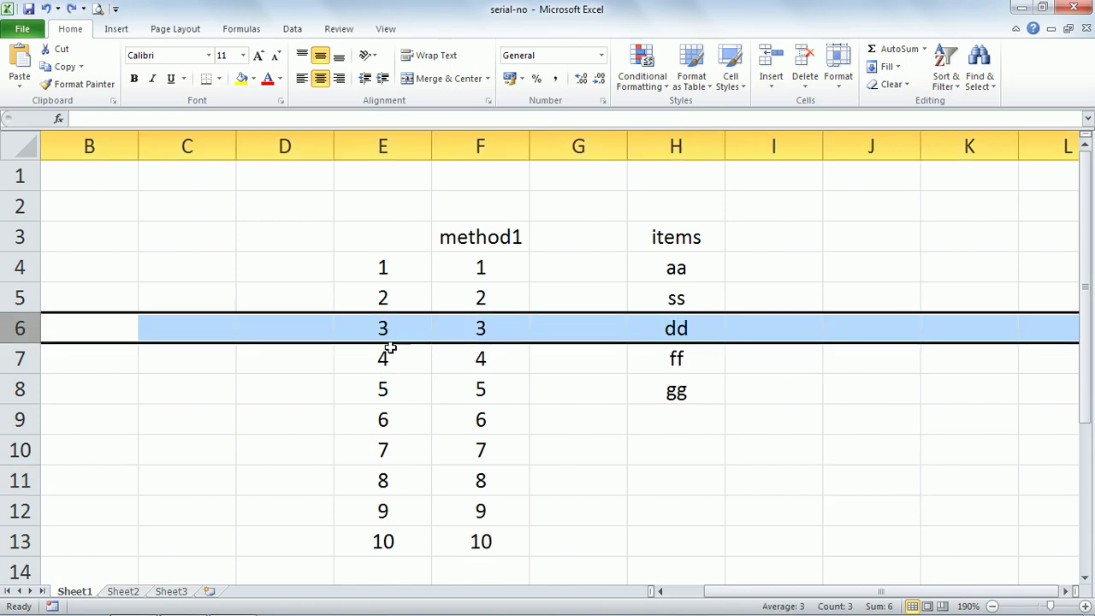
{"action": "left_click", "coordinate": [603, 446]}
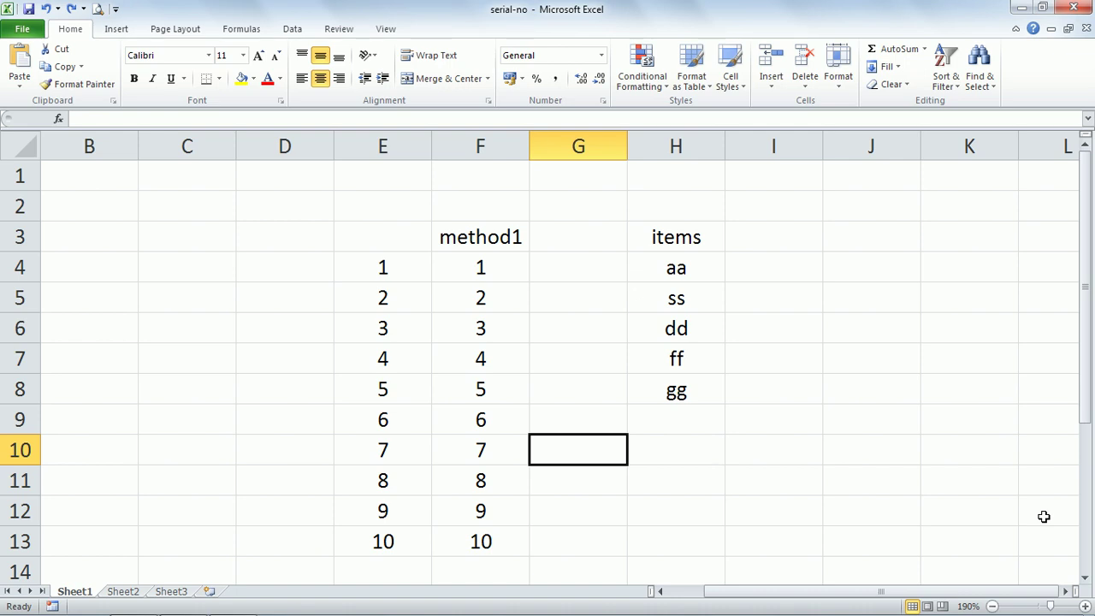
{"action": "key", "text": "ctrl+y"}
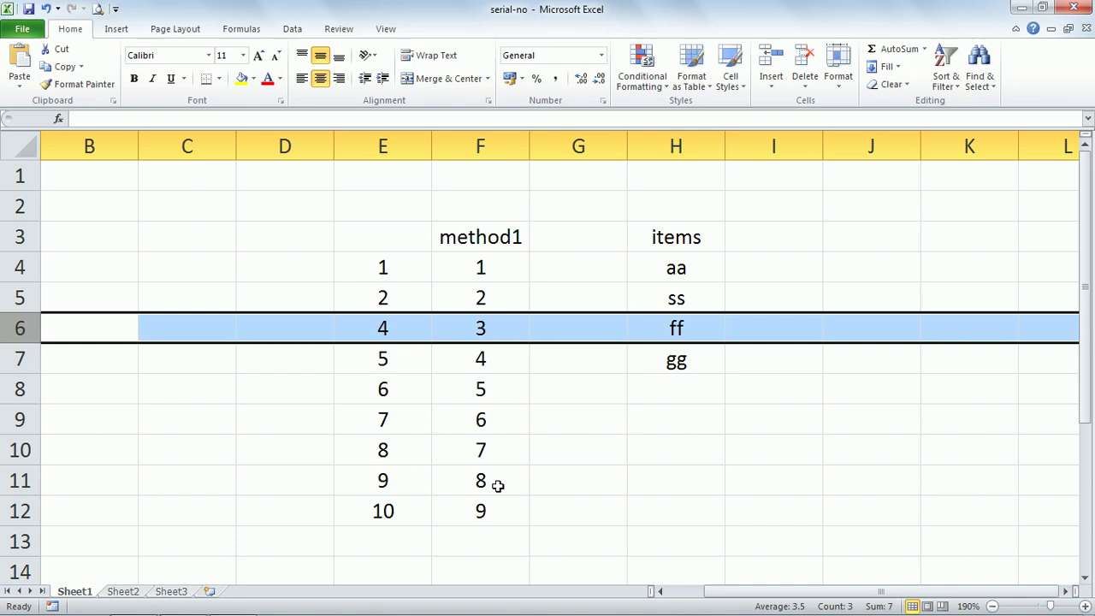
{"action": "left_click", "coordinate": [656, 487]}
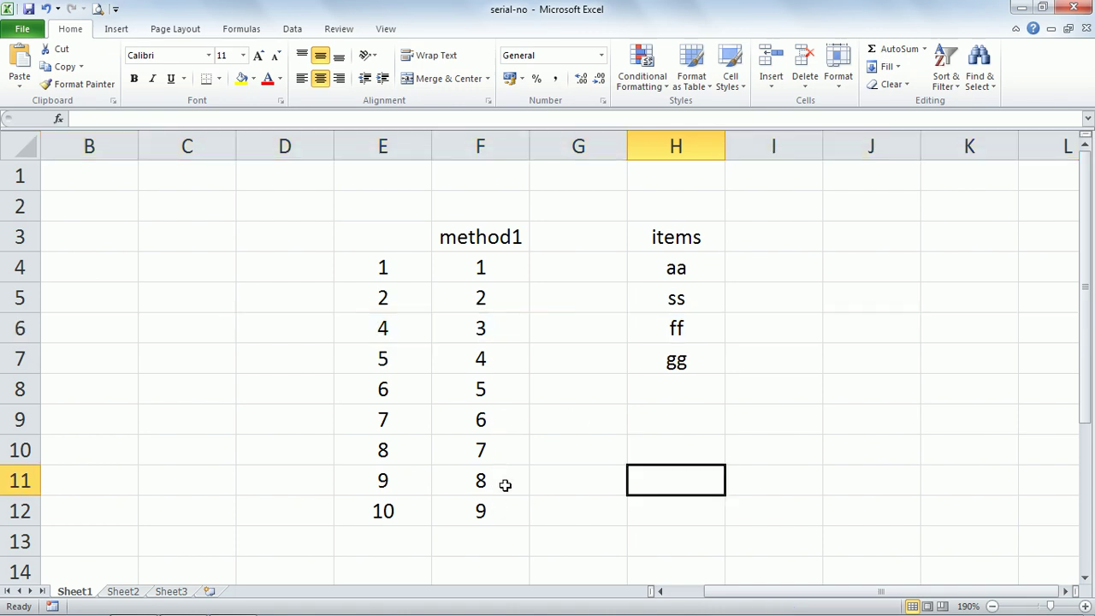
Add the column header 'method2' in G3.
{"action": "left_click", "coordinate": [597, 243]}
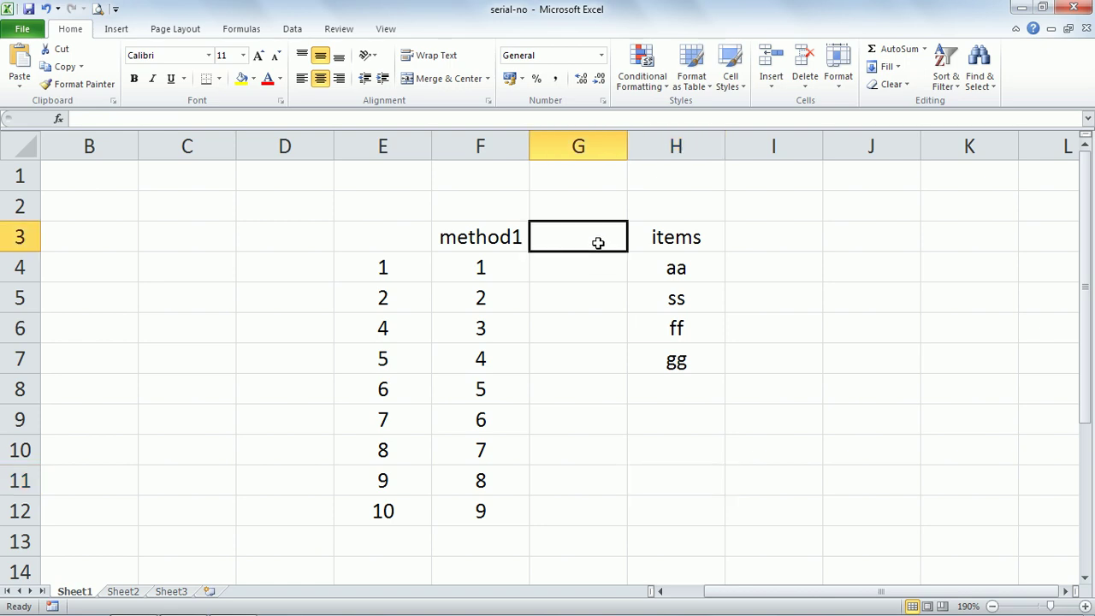
{"action": "type", "text": "met"}
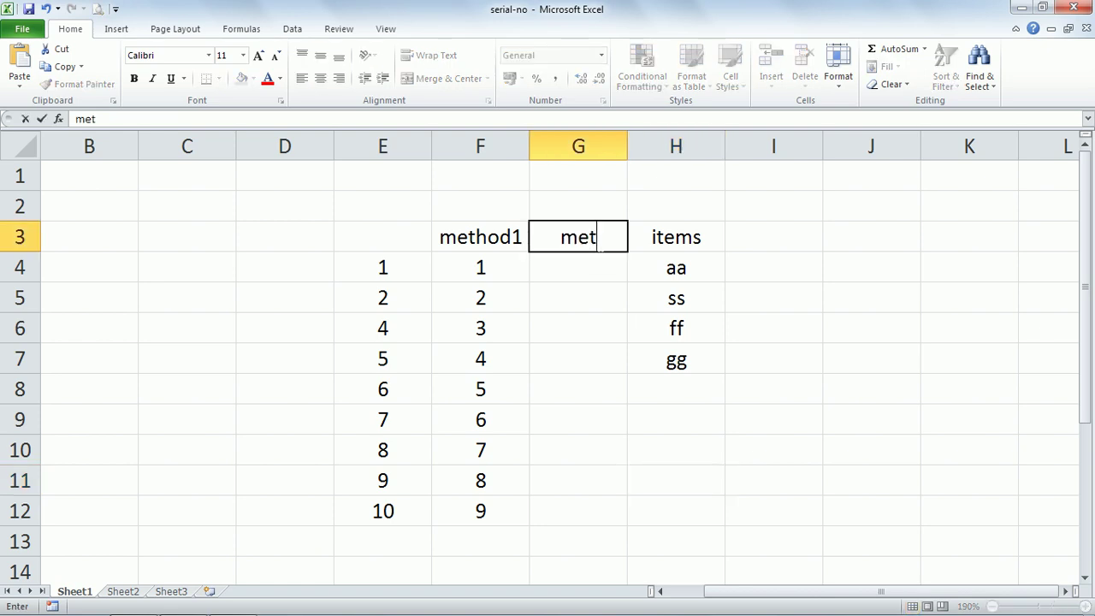
{"action": "type", "text": "hod"}
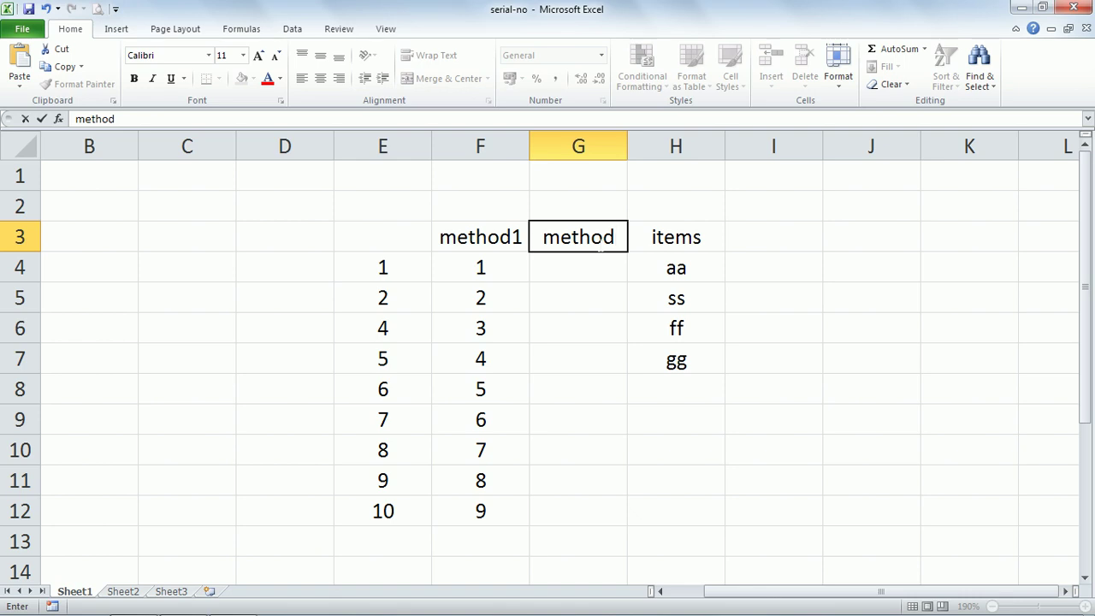
{"action": "type", "text": "2"}
{"action": "left_click", "coordinate": [593, 281]}
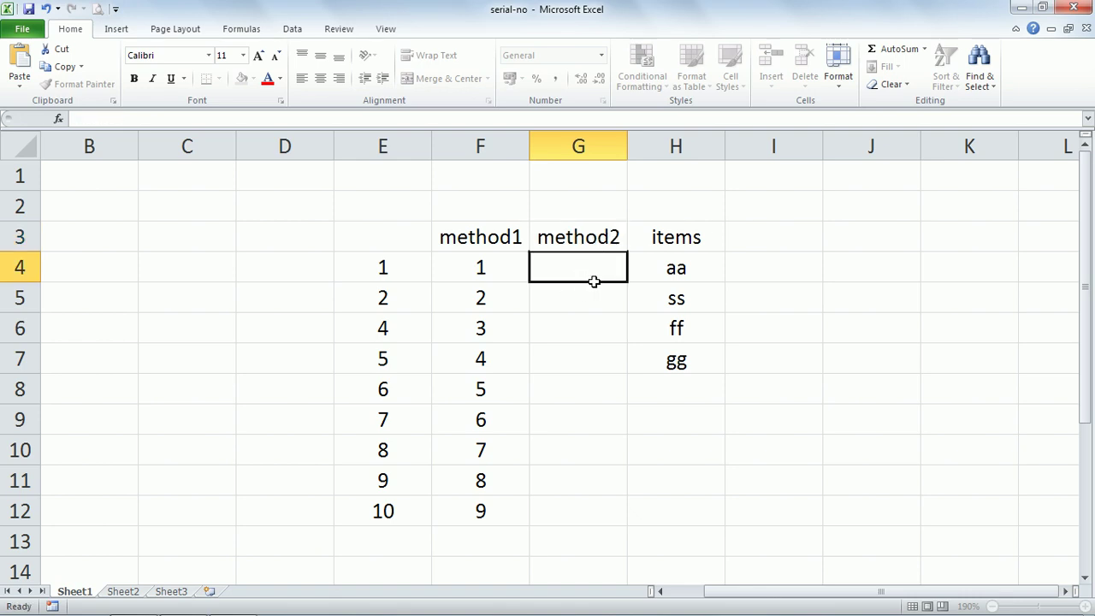
Type =IF(ISBLANK(H4),"",COUNTA(H$4:H4)) into G4.
{"action": "type", "text": "="}
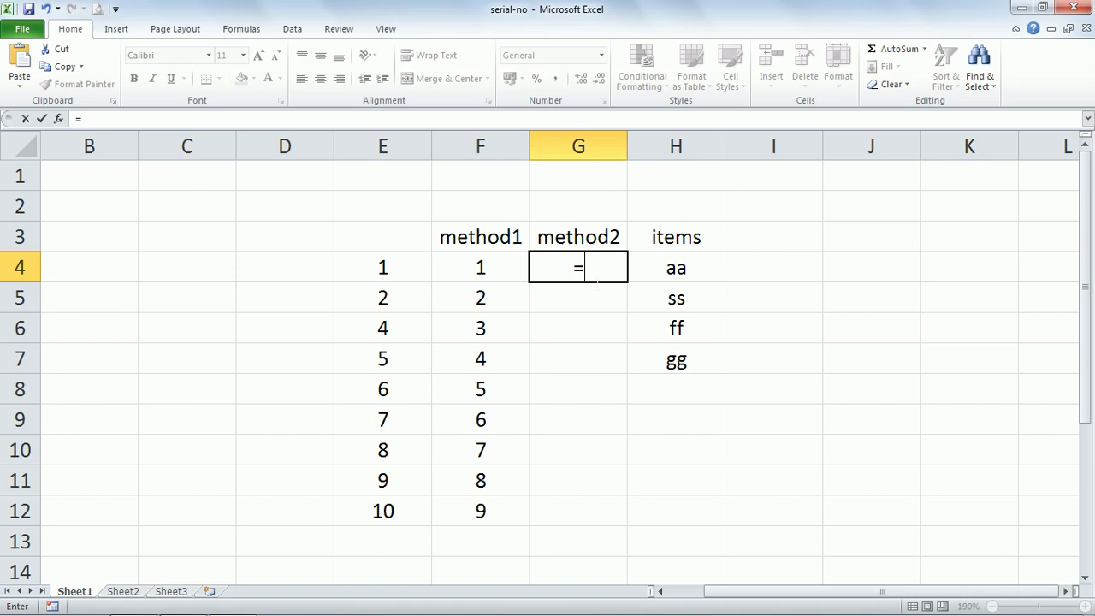
{"action": "type", "text": "if"}
{"action": "double_click", "coordinate": [594, 291]}
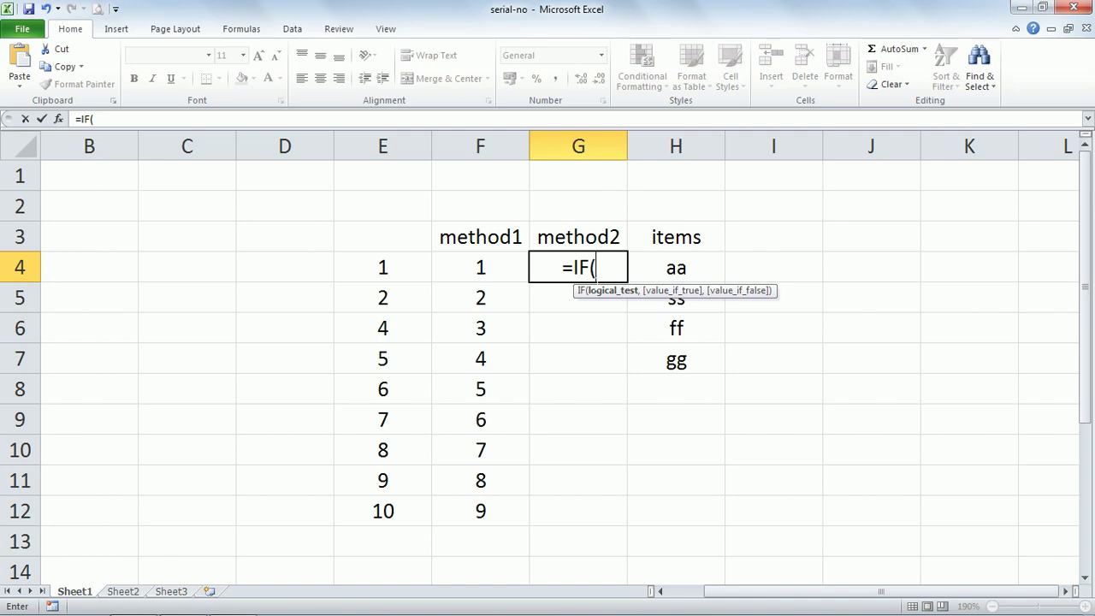
{"action": "type", "text": "isbl"}
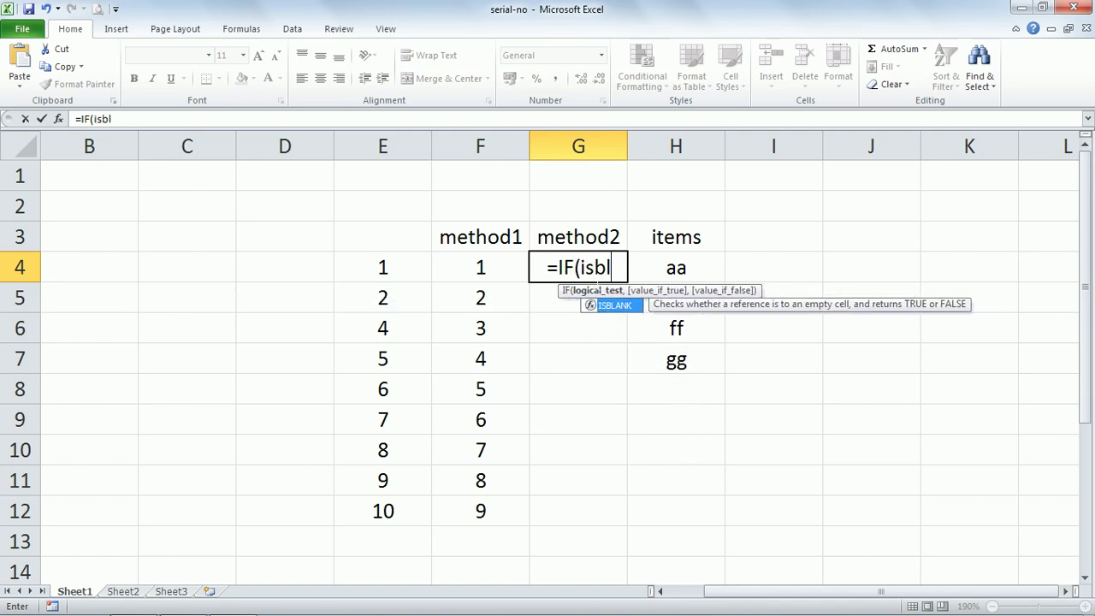
{"action": "key", "text": "Tab"}
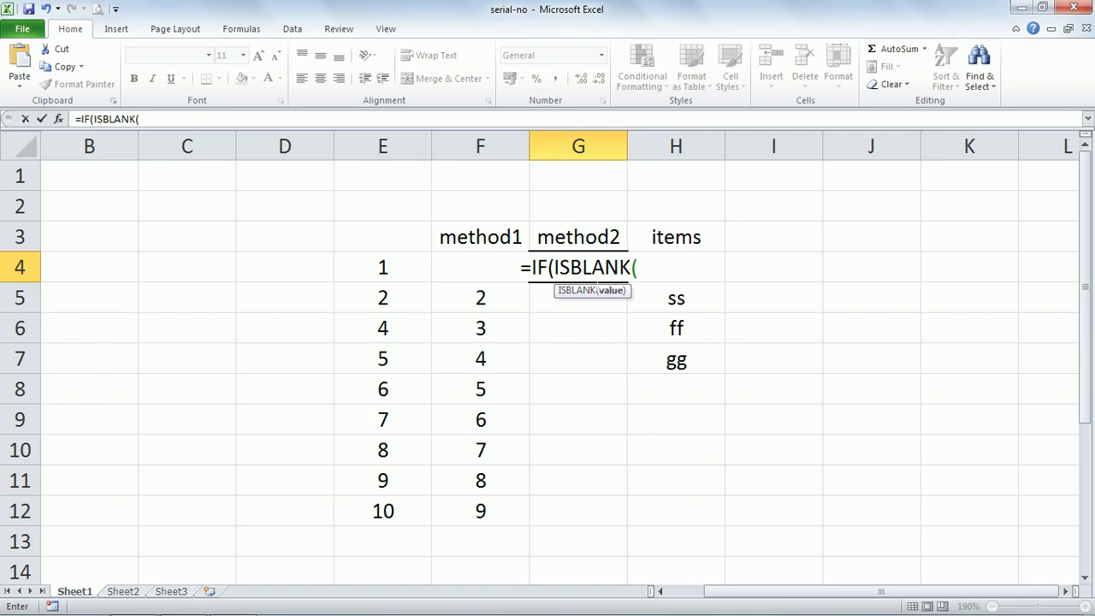
{"action": "type", "text": "H"}
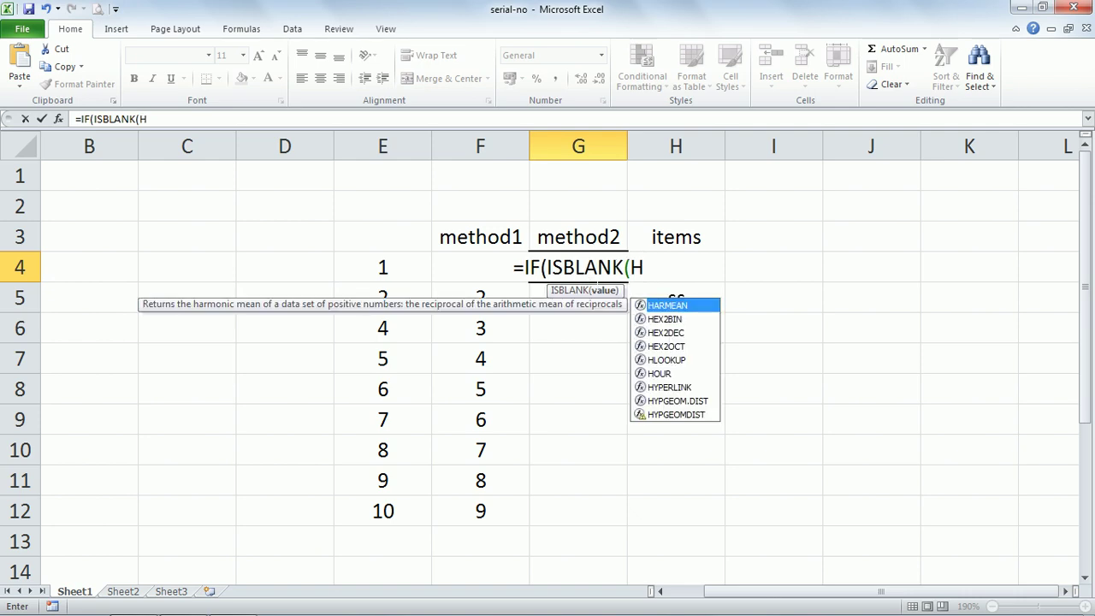
{"action": "type", "text": "4"}
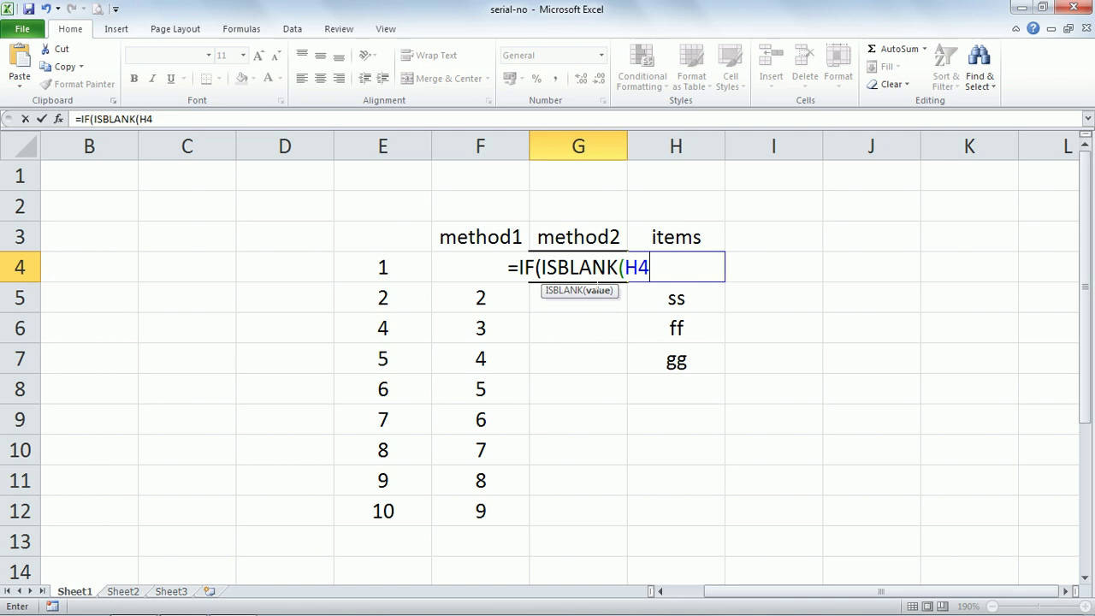
{"action": "type", "text": ")"}
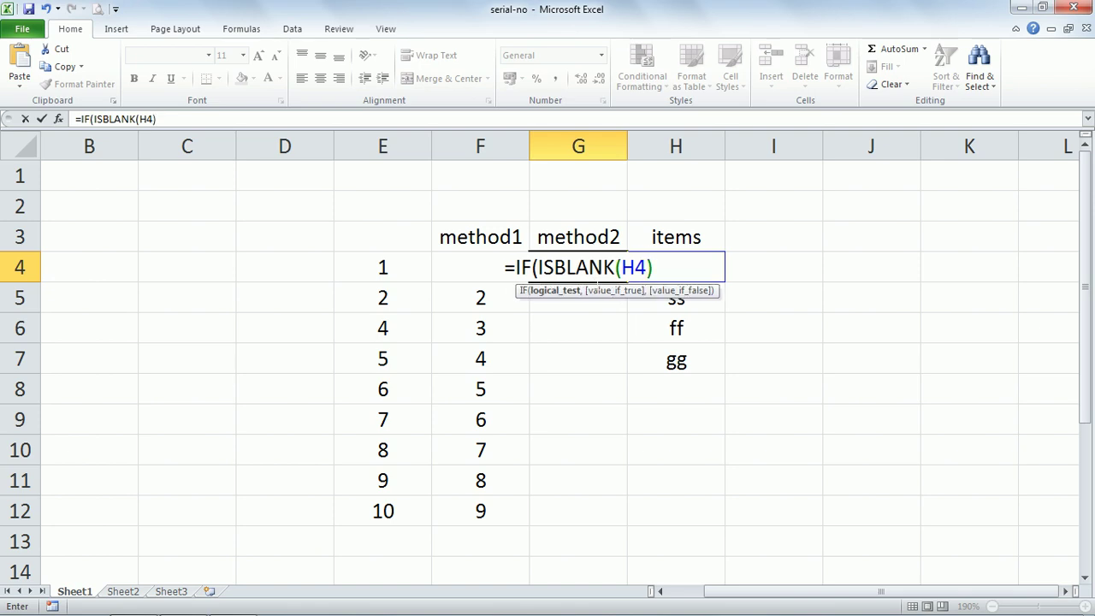
{"action": "type", "text": ",\""}
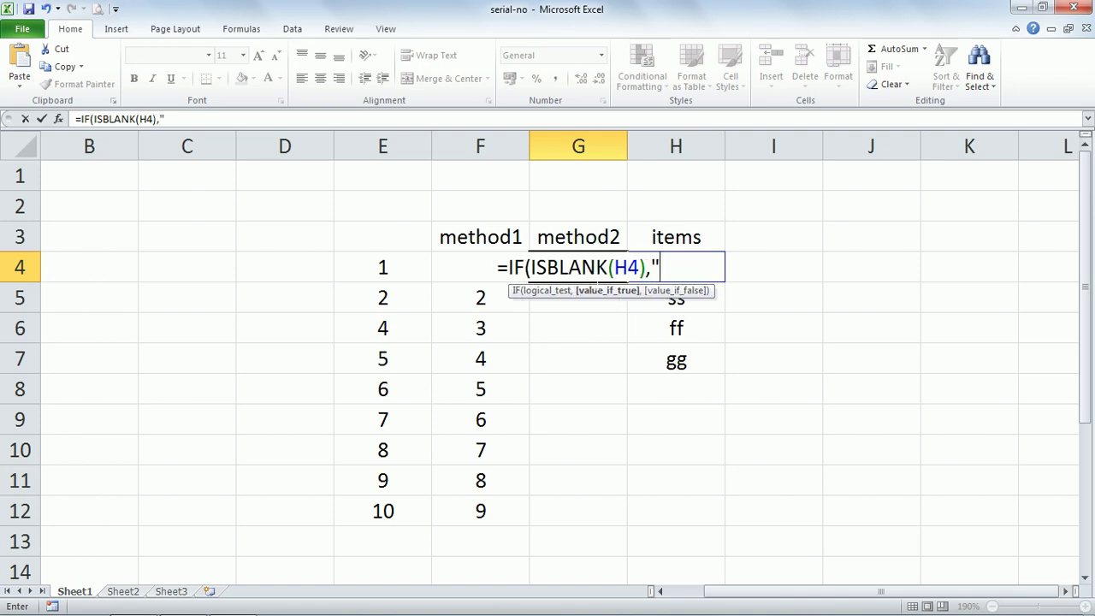
{"action": "type", "text": "\","}
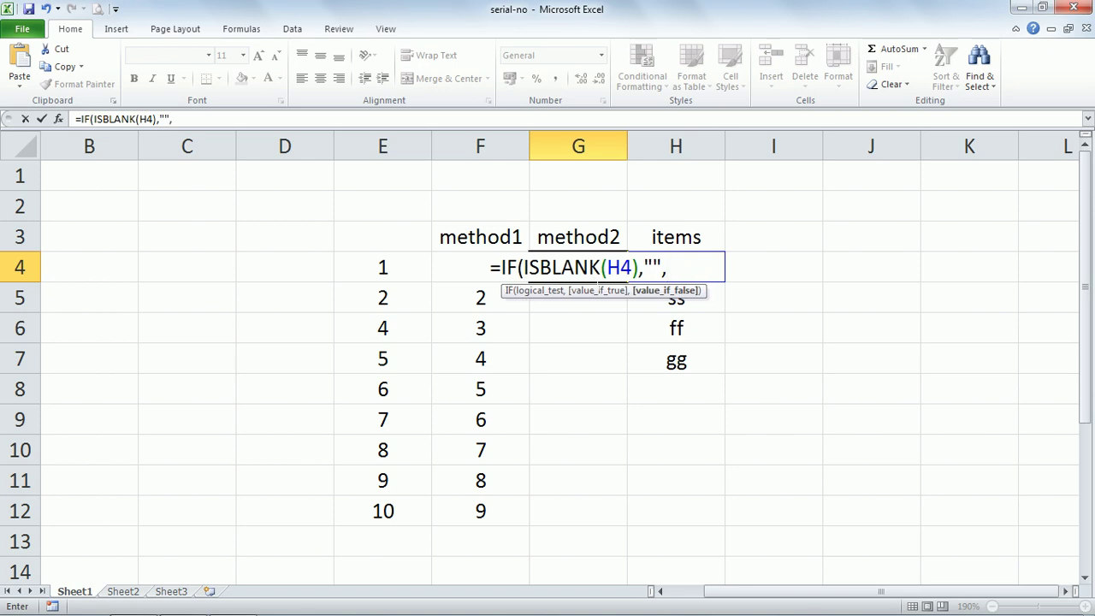
{"action": "type", "text": "cou"}
{"action": "type", "text": "n"}
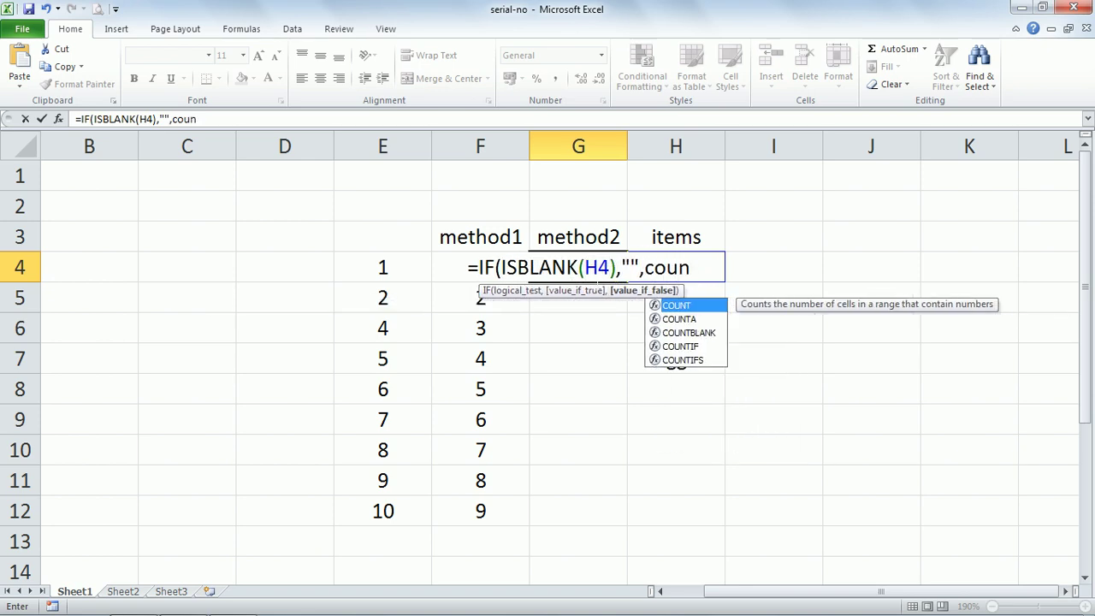
{"action": "type", "text": "ta"}
{"action": "key", "text": "Tab"}
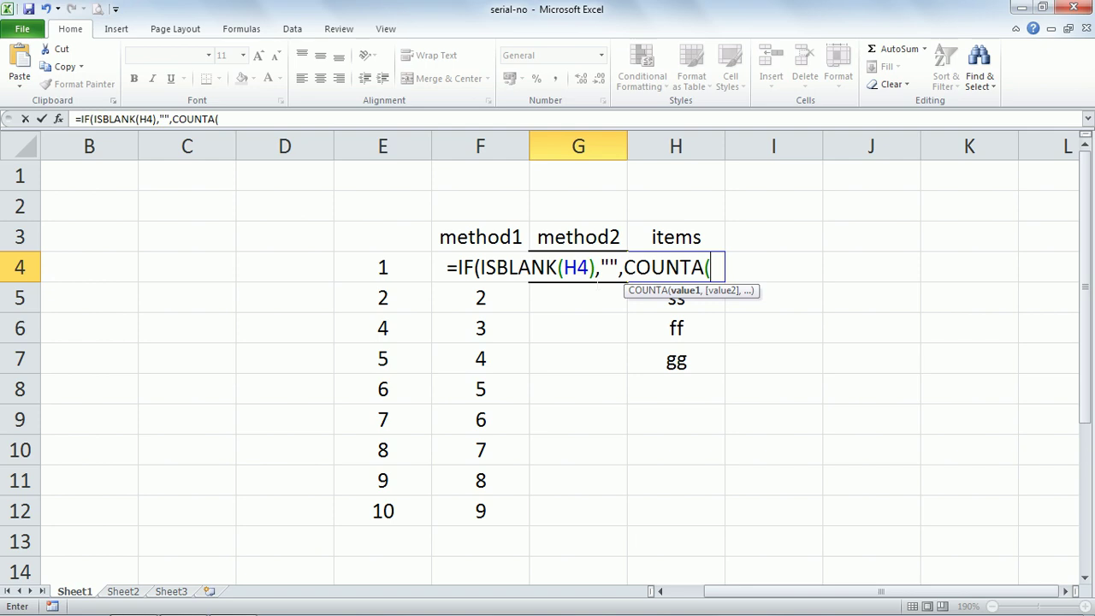
{"action": "type", "text": "h"}
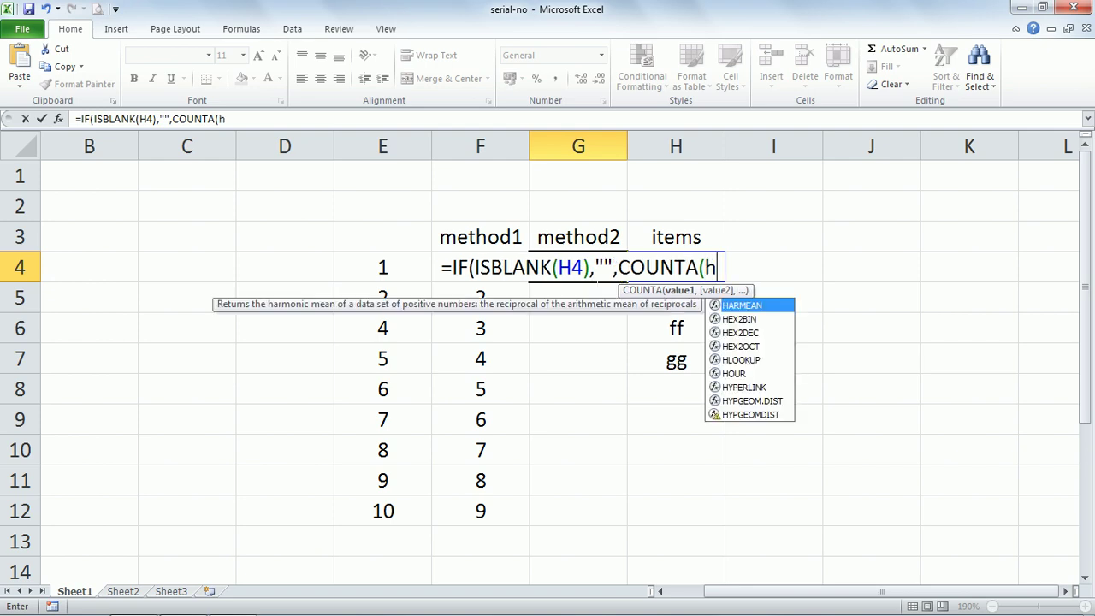
{"action": "key", "text": "BackSpace"}
{"action": "type", "text": "H$4"}
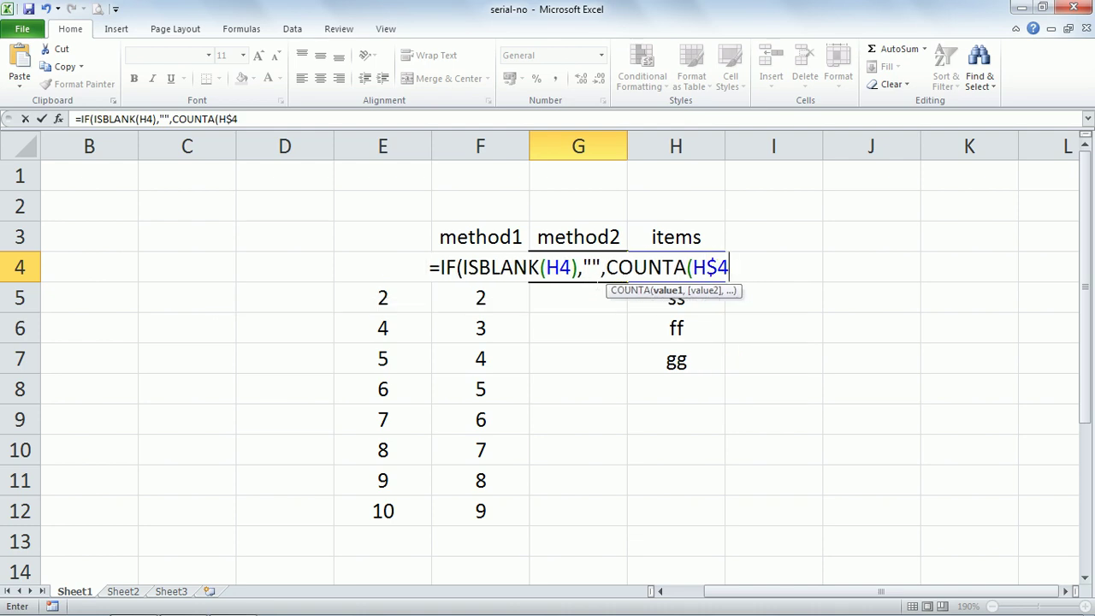
{"action": "type", "text": ":"}
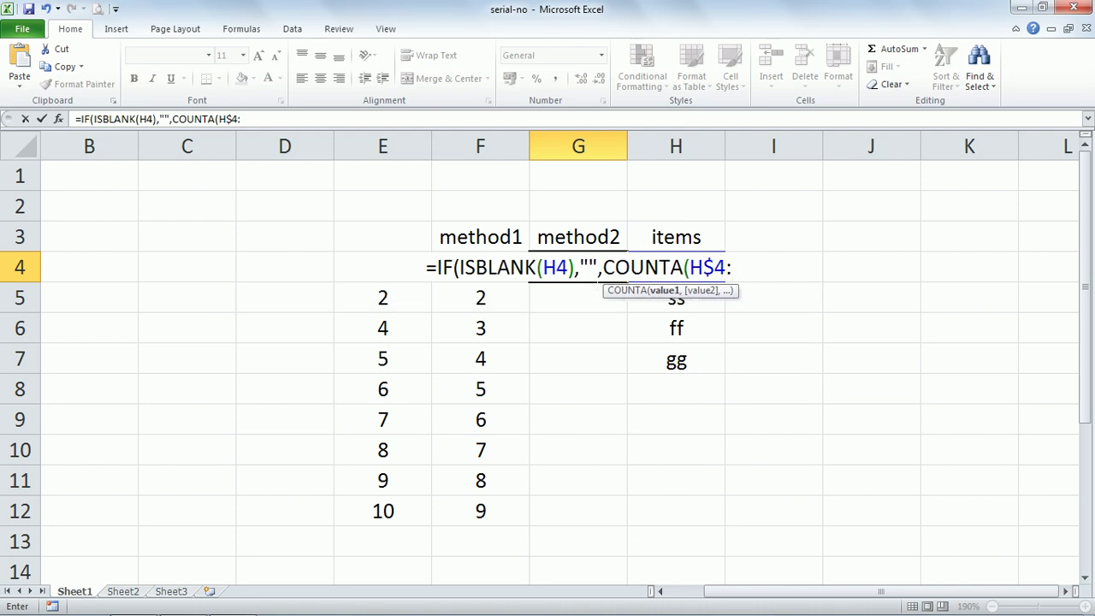
{"action": "type", "text": "H4"}
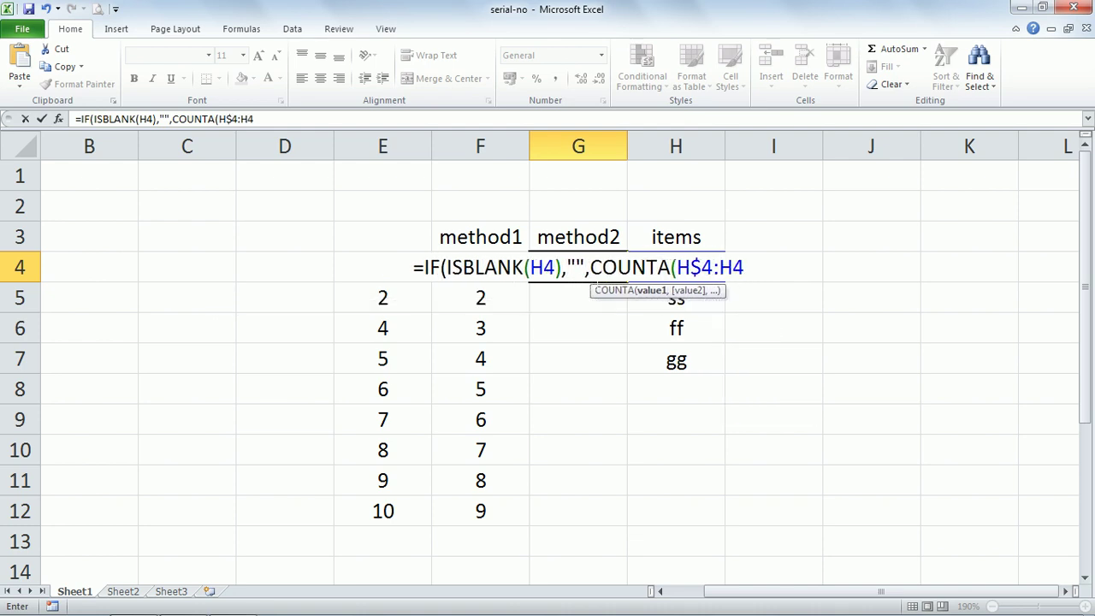
{"action": "type", "text": ")"}
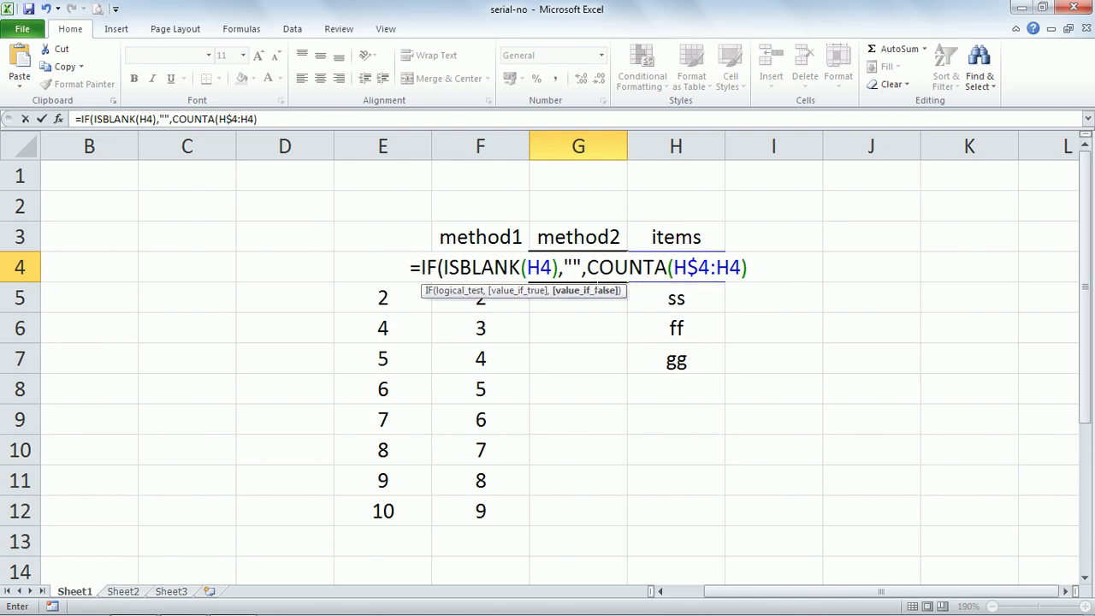
{"action": "type", "text": ")"}
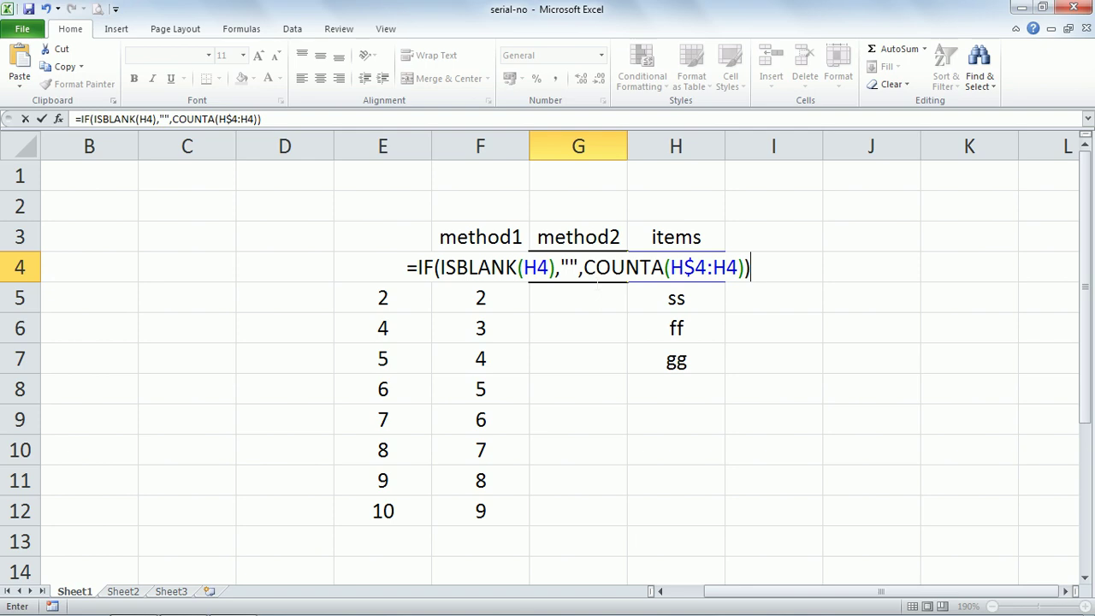
Commit the G4 formula and fill it down to G12, numbering the four items 1–4.
{"action": "key", "text": "Return"}
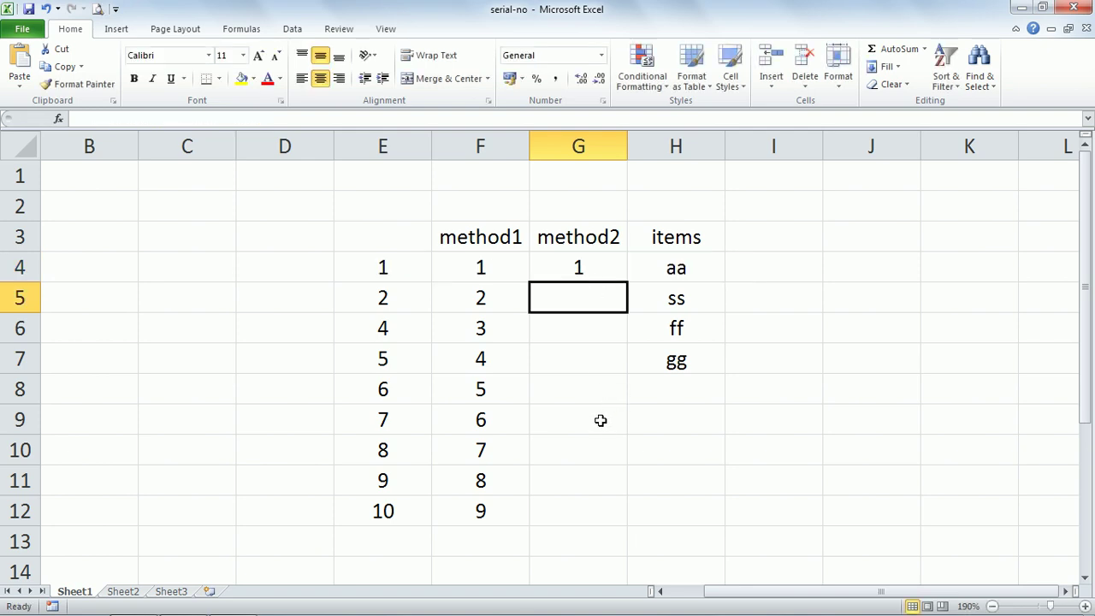
{"action": "left_click", "coordinate": [609, 275]}
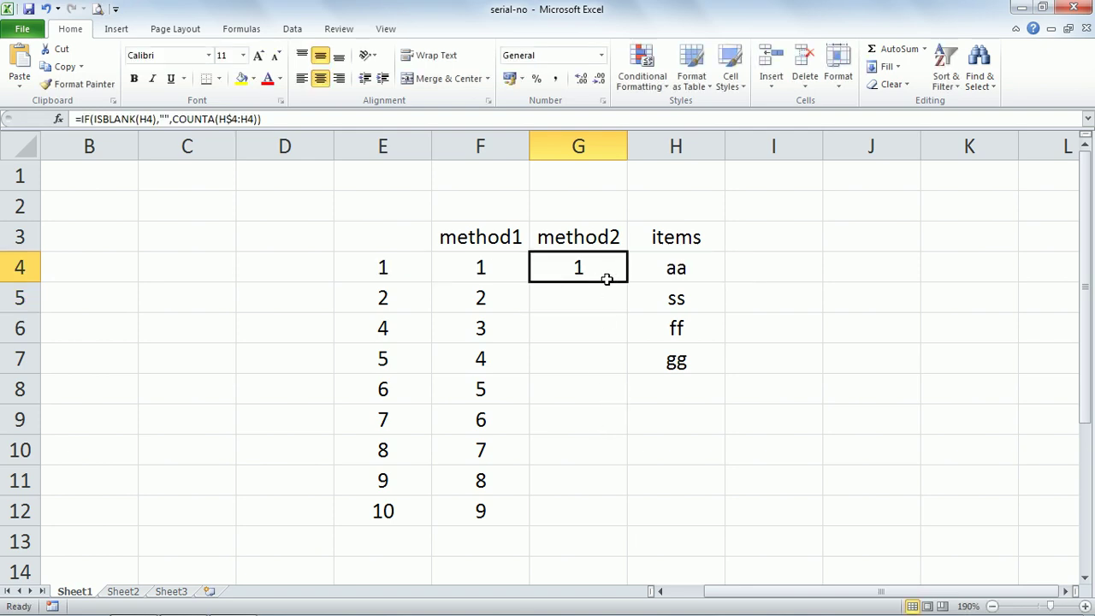
{"action": "left_click_drag", "start_coordinate": [606, 278], "coordinate": [603, 519]}
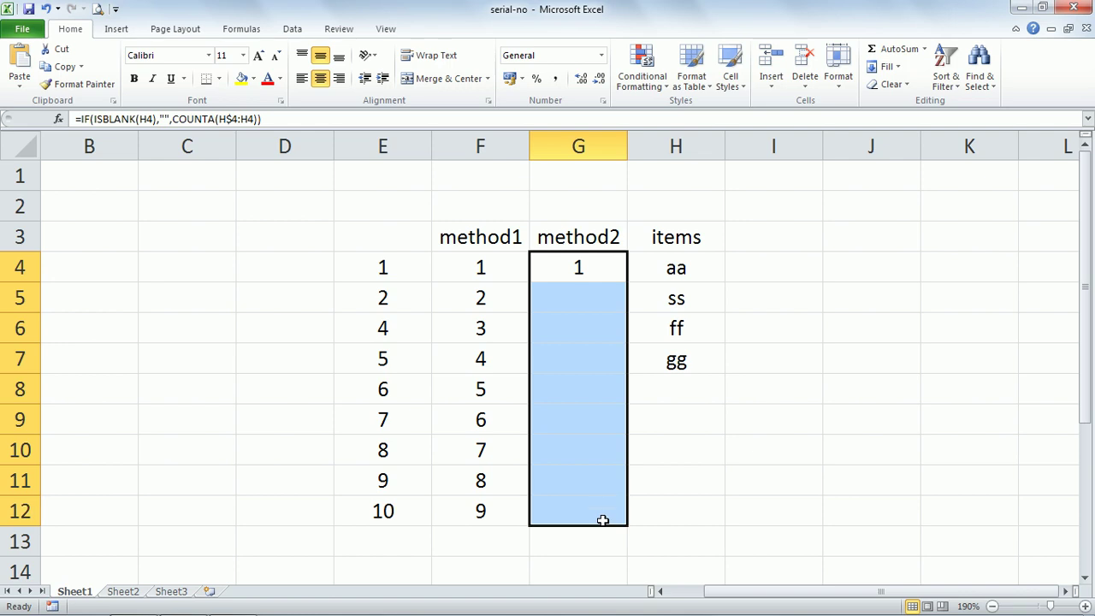
{"action": "left_click", "coordinate": [895, 68]}
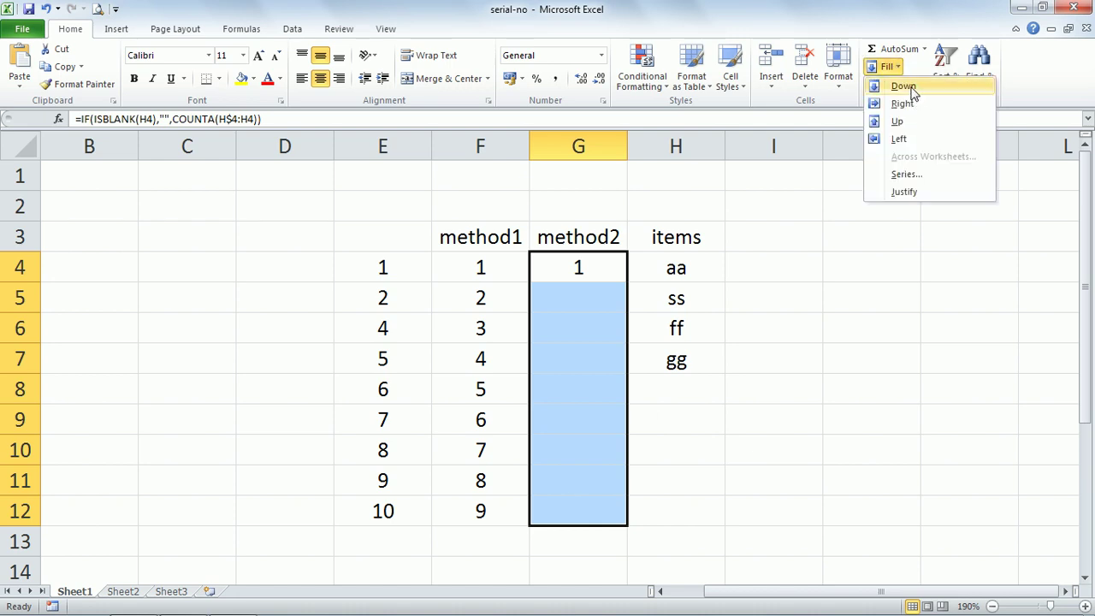
{"action": "left_click", "coordinate": [903, 86]}
{"action": "left_click", "coordinate": [912, 390]}
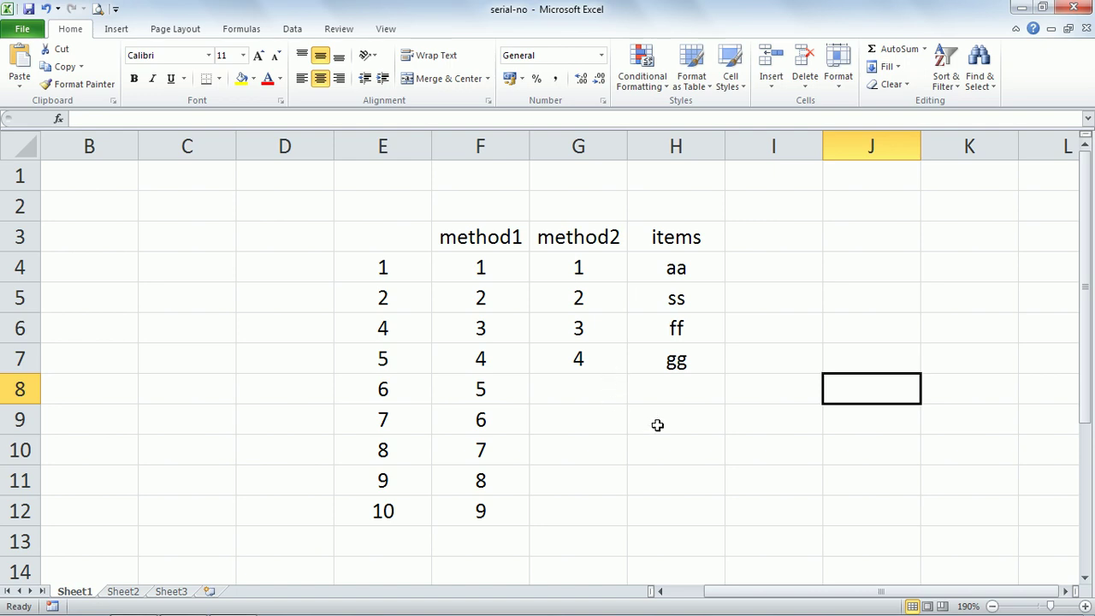
Add new items hh and jj below gg in column H.
{"action": "left_click", "coordinate": [693, 400]}
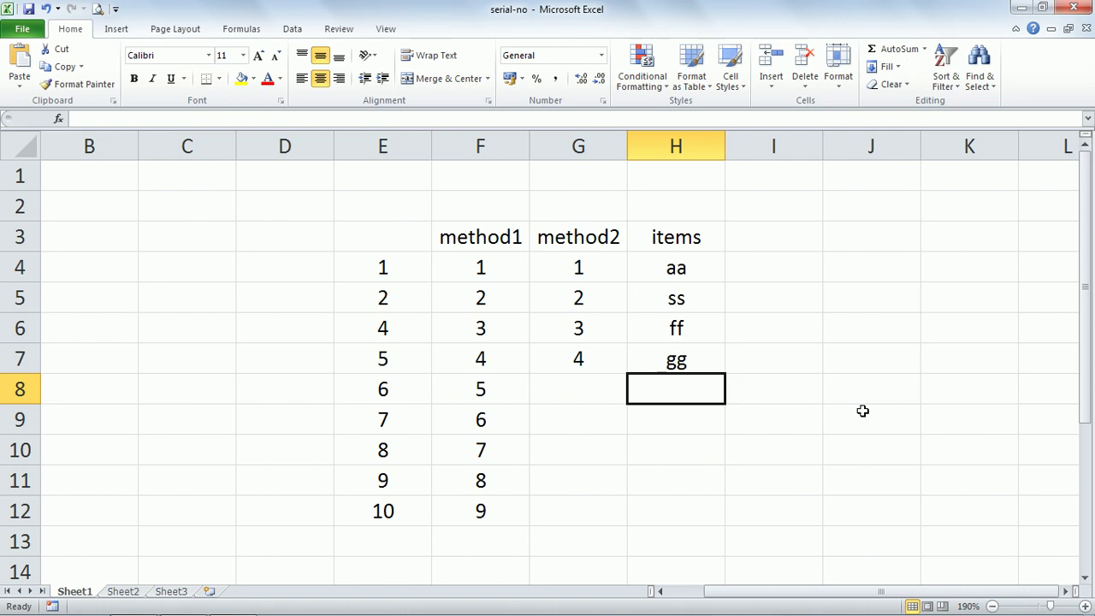
{"action": "type", "text": "hh"}
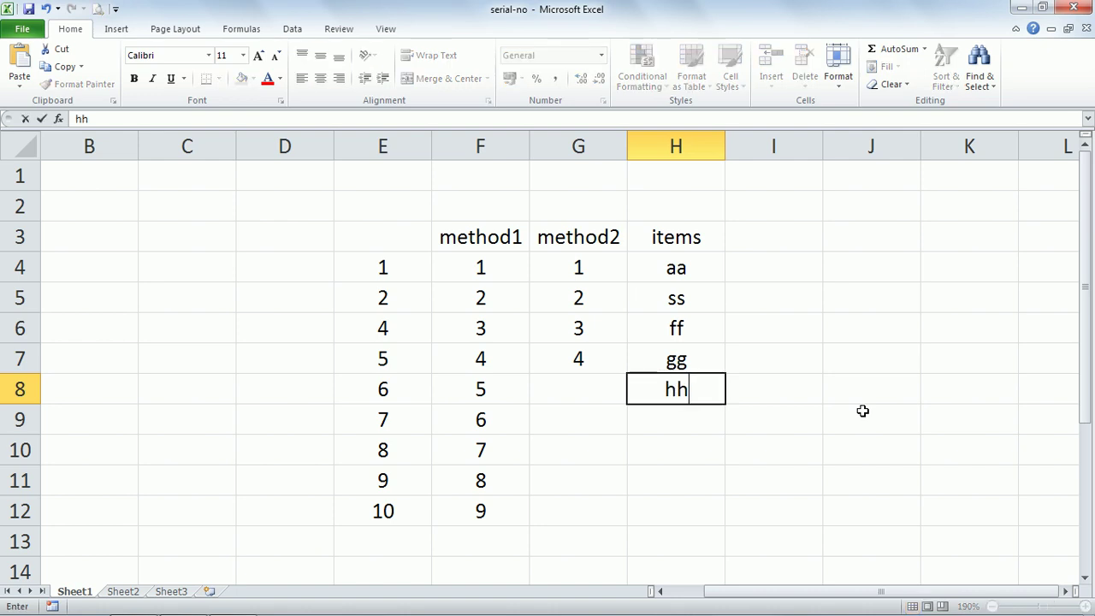
{"action": "key", "text": "Return"}
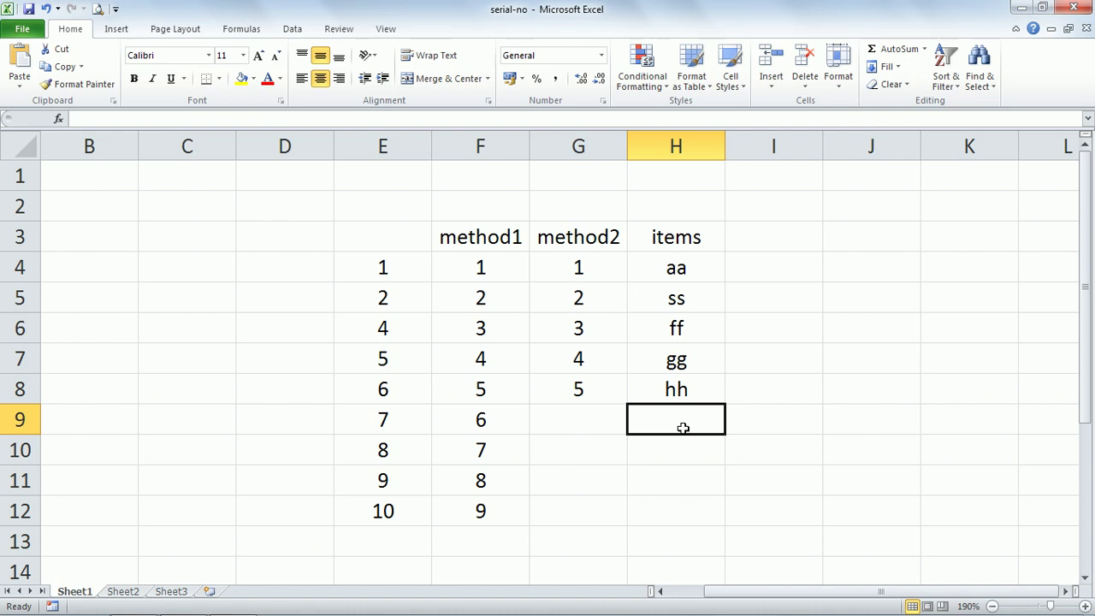
{"action": "type", "text": "jj"}
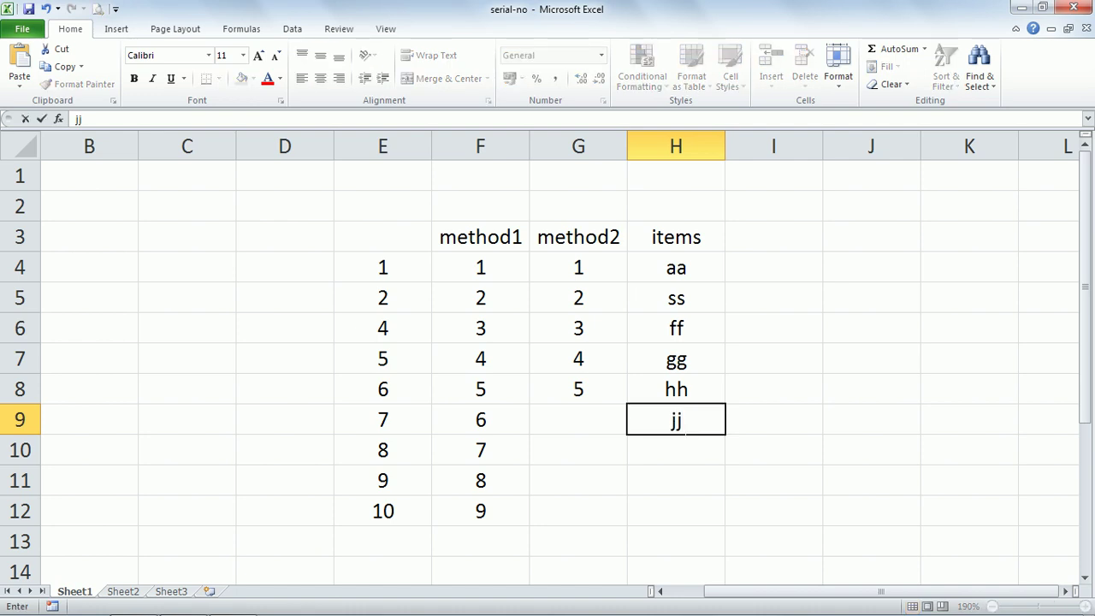
{"action": "key", "text": "Return"}
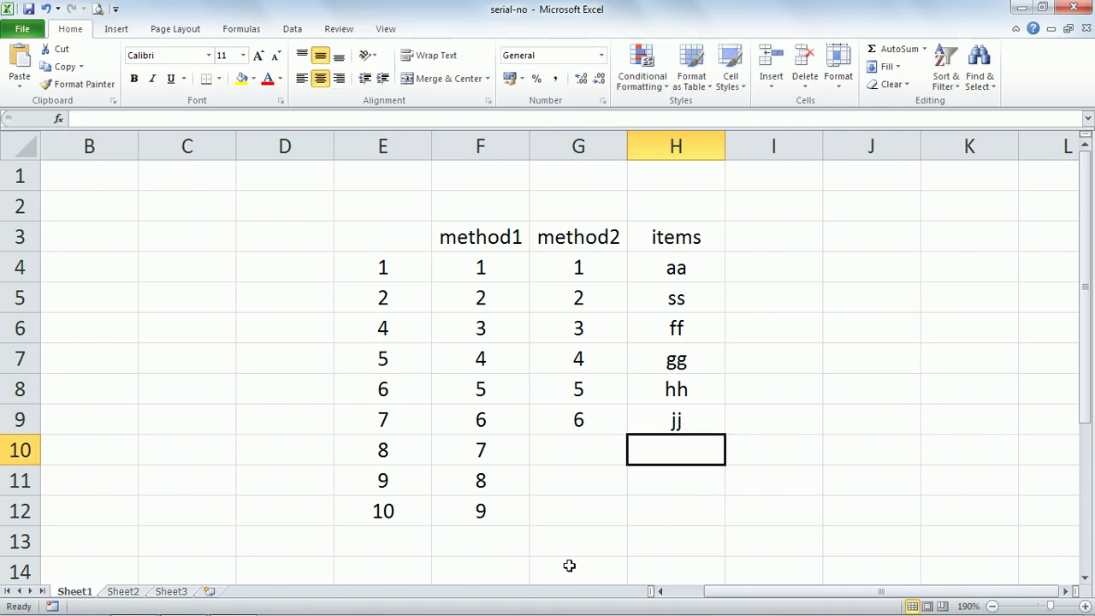
Delete row 6 containing ff so method2 renumbers 1 to 5.
{"action": "left_click", "coordinate": [24, 338]}
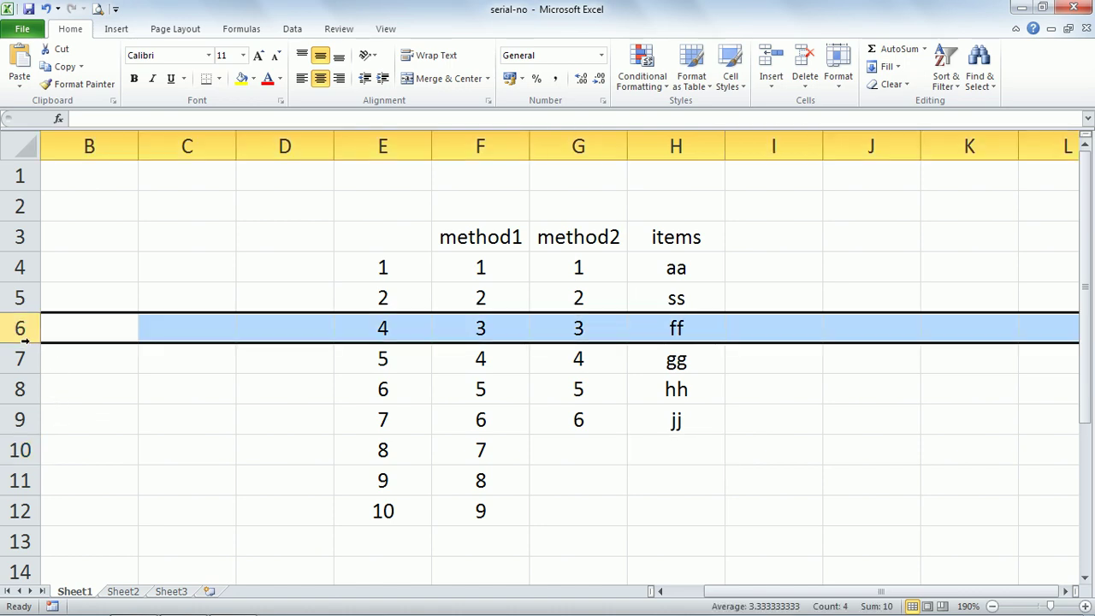
{"action": "key", "text": "ctrl+minus"}
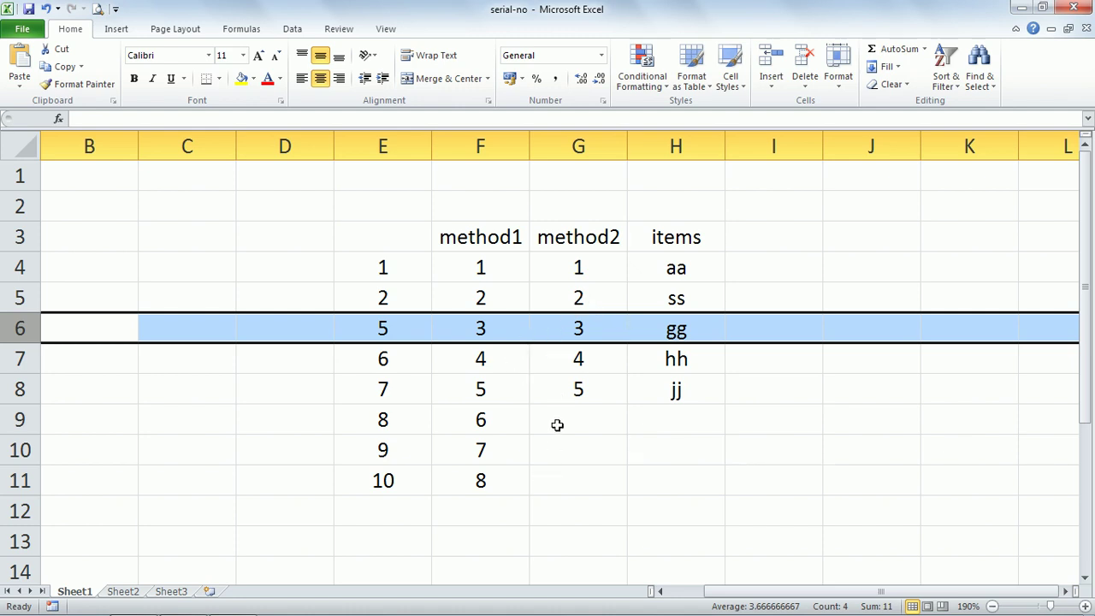
{"action": "left_click", "coordinate": [1037, 443]}
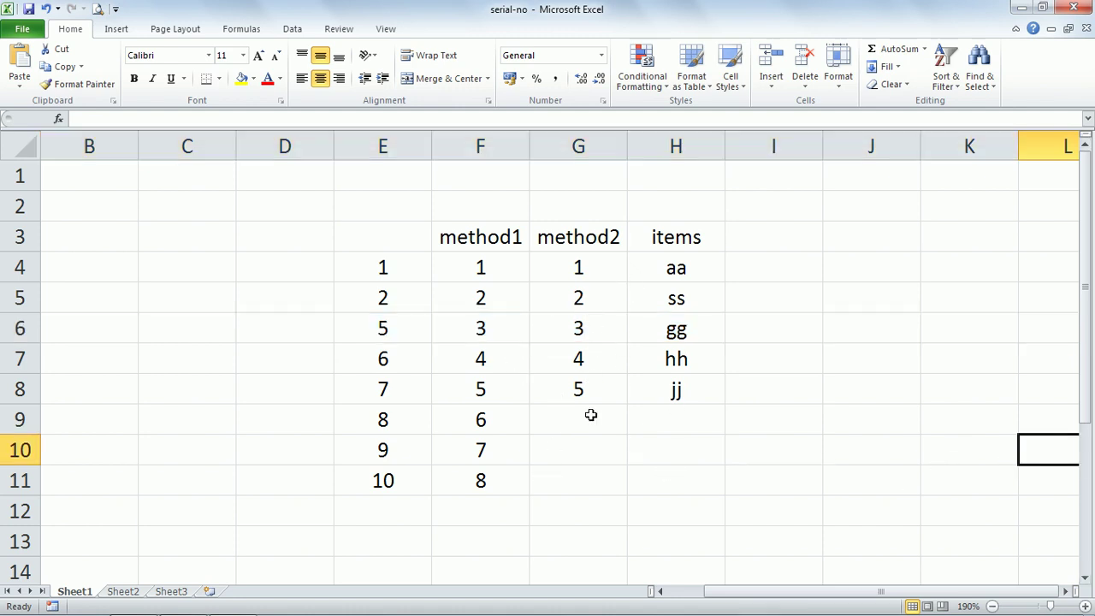